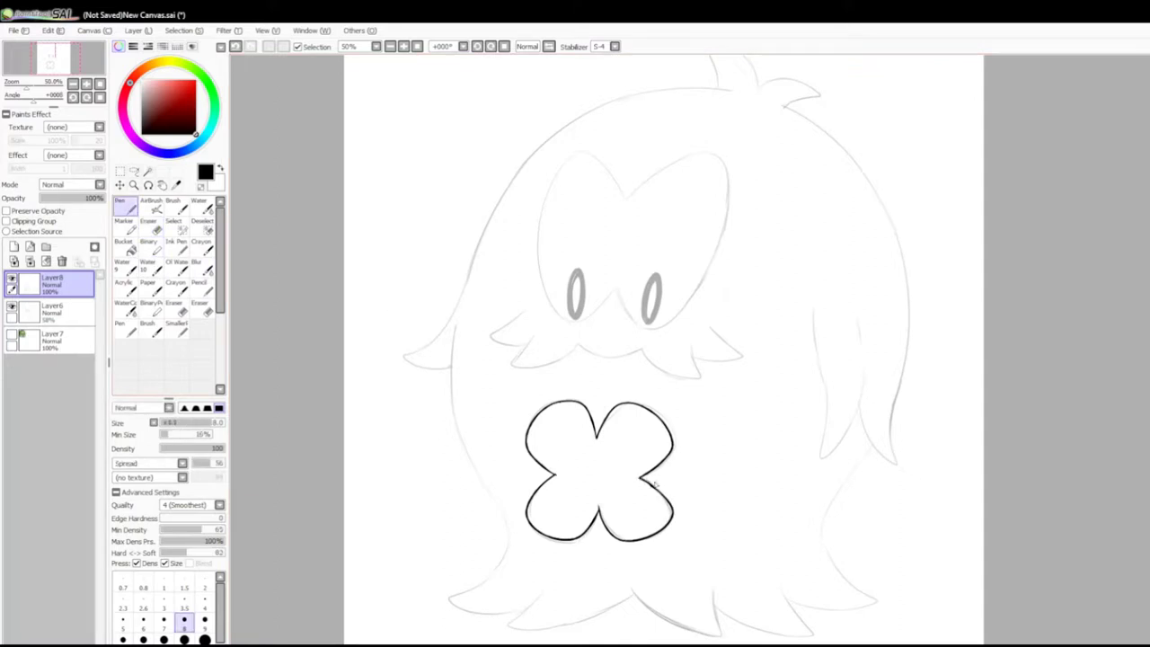
Ink the jagged moustache fringe beneath the eyes with the Pen, following the sketch.
click(120, 205)
key(ctrl+z)
mouse_move(527, 310)
mouse_down()
mouse_move(539, 364)
mouse_move(580, 344)
mouse_move(704, 377)
mouse_up()
key(ctrl+z)
drag(714, 325, 742, 357)
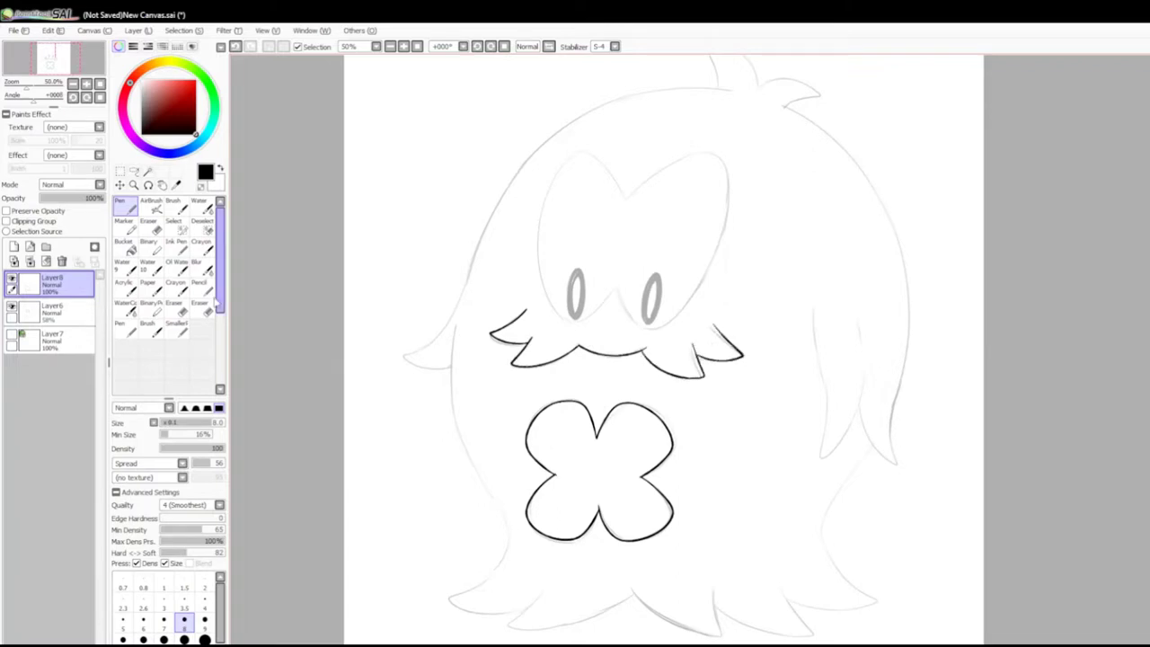
Ink the left curve of the head, its pointed side tuft and the left edge of the body.
key(e)
key(n)
mouse_move(728, 92)
mouse_down()
mouse_move(504, 189)
mouse_move(414, 359)
mouse_move(480, 240)
mouse_move(453, 368)
mouse_up()
key(ctrl+z)
drag(454, 327, 494, 578)
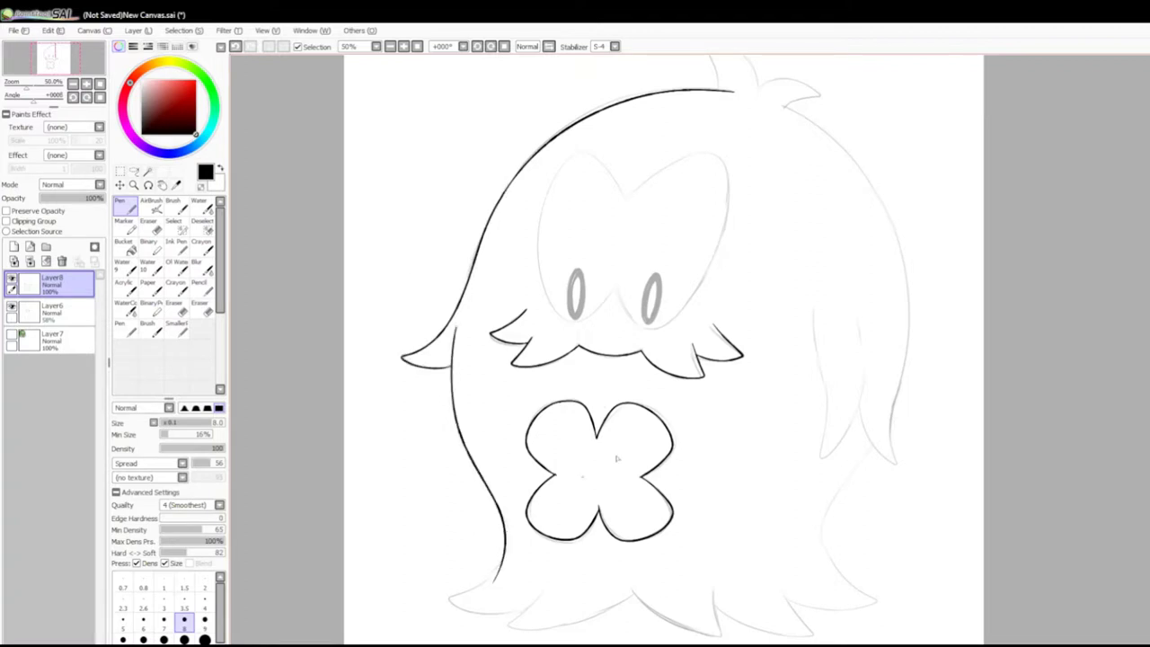
Ink the left part of the ragged hem below the body, redoing strokes that miss the sketch.
scroll(494, 578, down, 3)
key(ctrl+z)
mouse_move(507, 371)
mouse_down()
mouse_move(496, 431)
mouse_move(449, 476)
mouse_move(484, 470)
mouse_move(537, 492)
mouse_move(526, 489)
mouse_move(636, 467)
mouse_up()
key(ctrl+z)
key(ctrl+z)
key(ctrl+z)
Ink the remaining hem points and the lower right edge of the body, cleaning up stray line ends with the Eraser.
mouse_move(546, 463)
mouse_down()
mouse_move(526, 489)
mouse_move(718, 465)
mouse_move(813, 514)
mouse_move(778, 460)
mouse_move(830, 428)
mouse_up()
drag(873, 318, 830, 427)
key(ctrl+z)
key(ctrl+z)
key(ctrl+z)
key(e)
mouse_move(862, 472)
mouse_down()
mouse_move(821, 441)
mouse_move(871, 472)
mouse_up()
key(n)
drag(824, 424, 894, 489)
key(e)
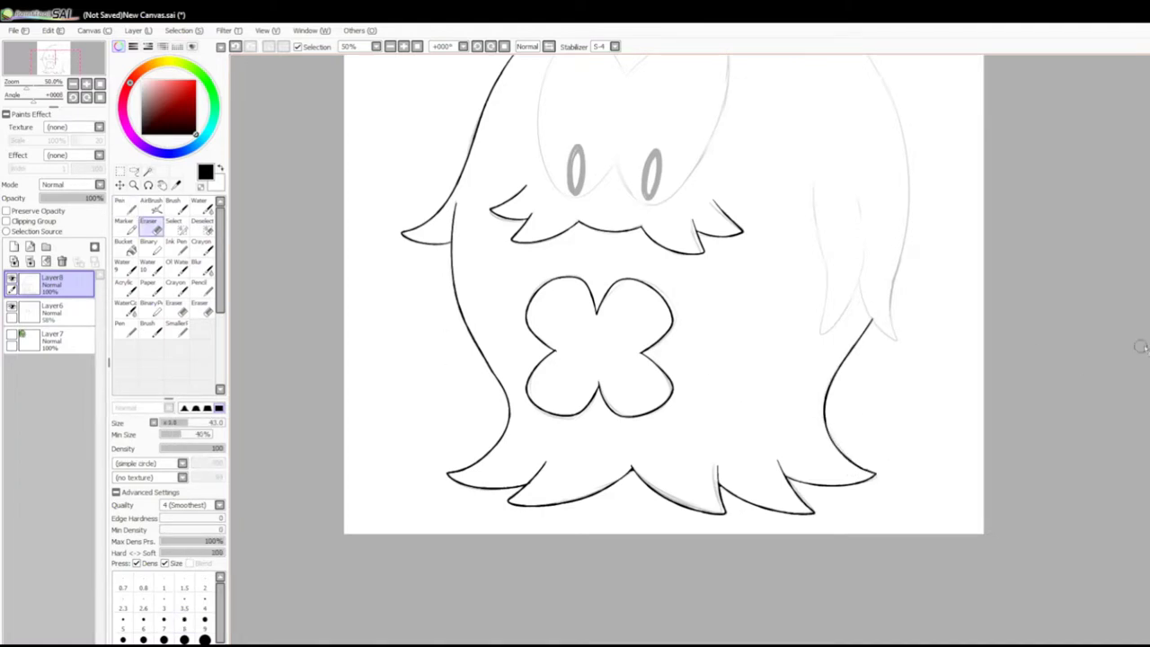
Ink the two hanging hair strands on the right side of the body, including the short inner strand line.
scroll(1140, 347, up, 3)
key(n)
drag(813, 319, 822, 465)
key(ctrl+z)
drag(864, 372, 823, 471)
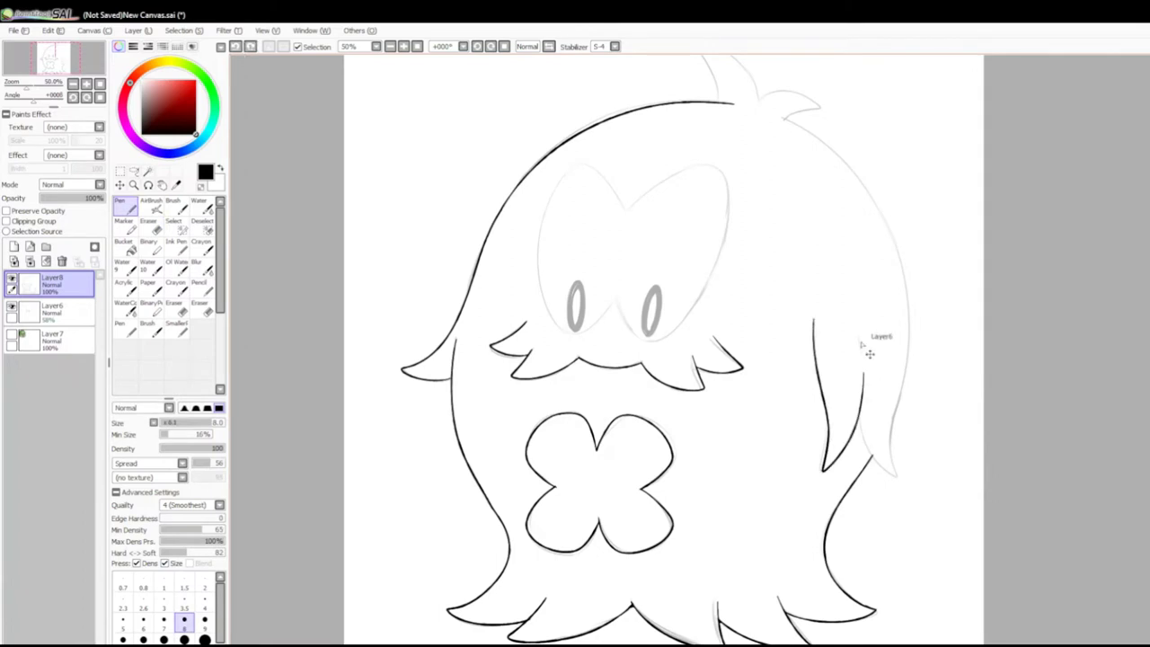
drag(859, 423, 898, 383)
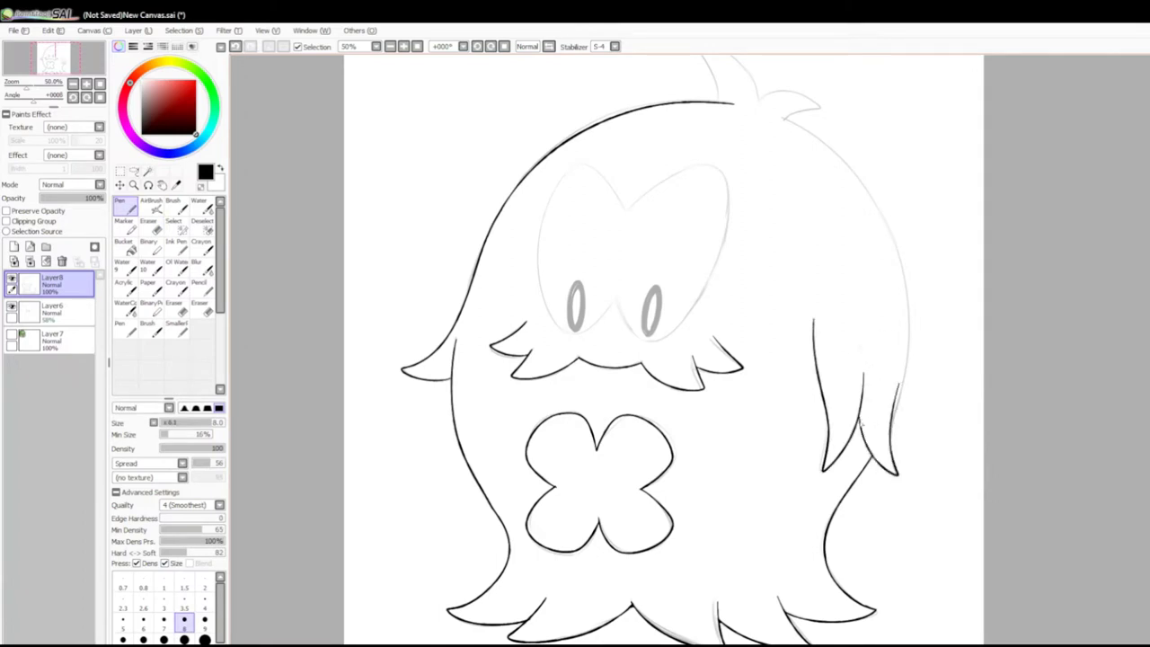
key(ctrl+z)
mouse_move(860, 337)
mouse_down()
mouse_move(864, 366)
mouse_move(889, 392)
mouse_up()
key(e)
Ink the right curve of the head from the crown down to the outer hair strand.
click(125, 205)
mouse_move(783, 117)
mouse_down()
mouse_move(898, 257)
mouse_move(907, 367)
mouse_up()
key(ctrl+z)
key(ctrl+z)
drag(900, 310, 897, 418)
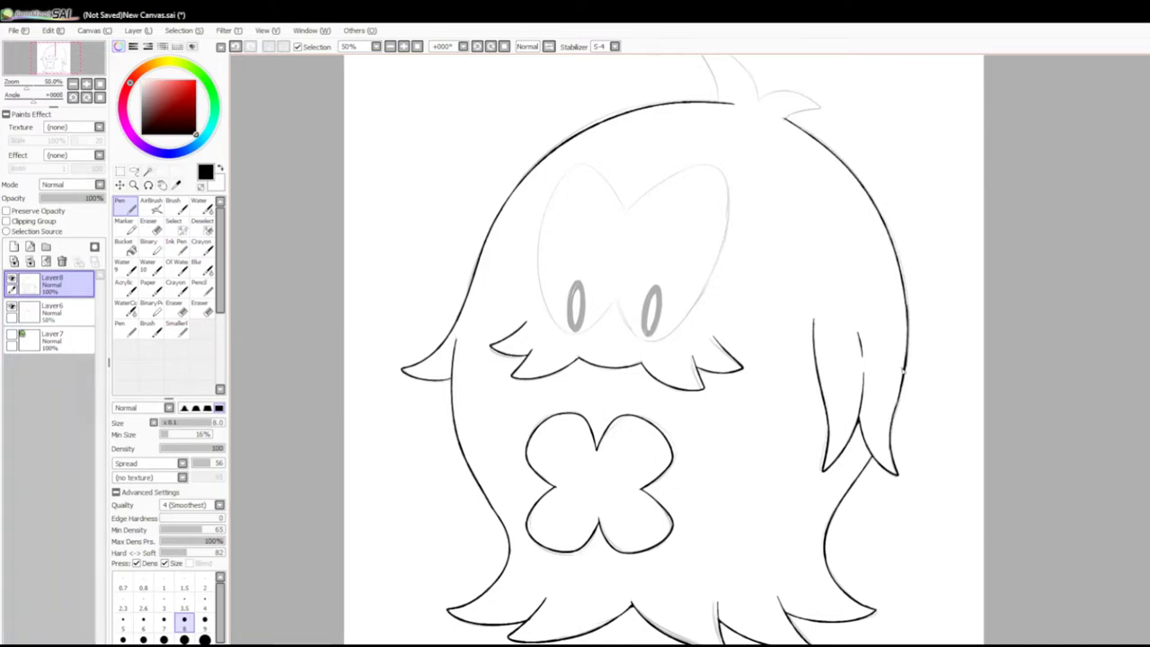
Ink the two curved tufts on top of the head and erase their overlapping ends.
scroll(904, 370, up, 3)
mouse_move(693, 147)
mouse_down()
mouse_move(721, 226)
mouse_move(755, 208)
mouse_up()
mouse_move(756, 217)
mouse_down()
mouse_move(826, 215)
mouse_move(813, 218)
mouse_up()
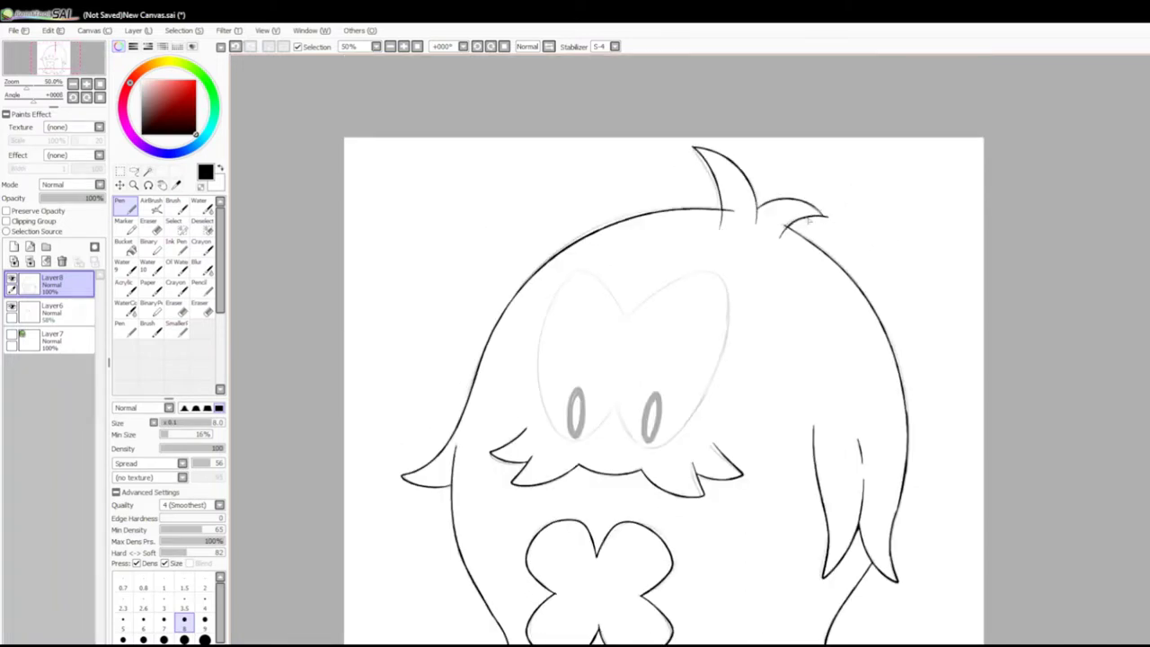
key(e)
mouse_move(717, 214)
mouse_down()
mouse_move(723, 229)
mouse_move(760, 228)
mouse_up()
drag(776, 227, 785, 235)
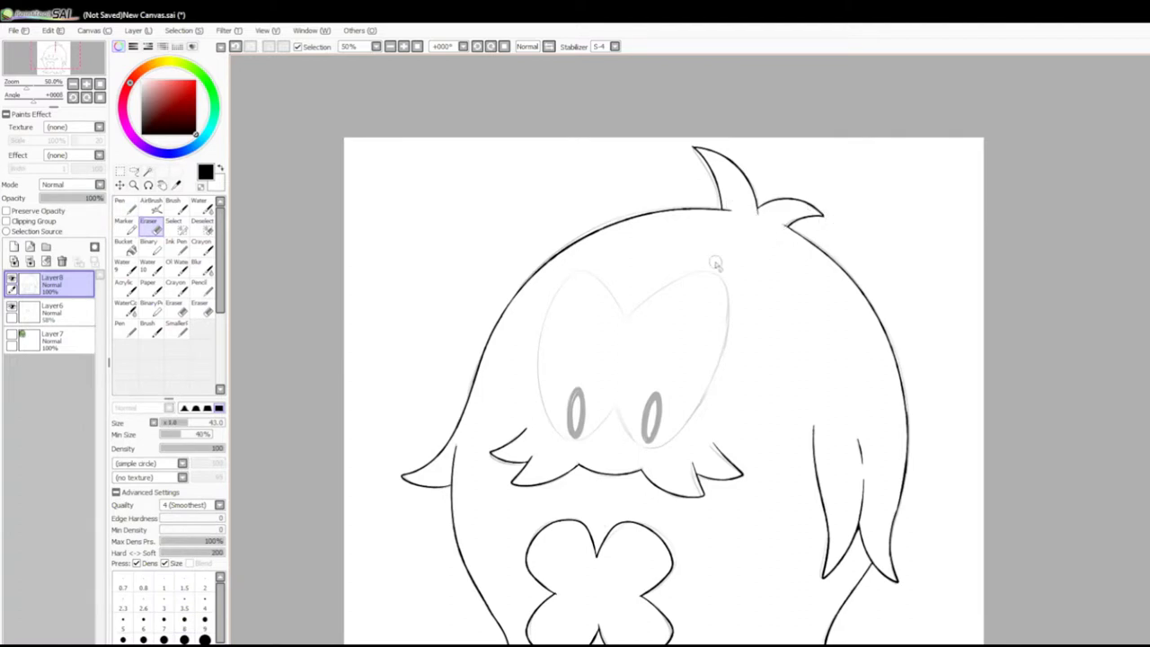
Ink the outer left side and the lower contours of both eyes down to where they meet.
key(n)
key(ctrl+z)
drag(571, 274, 620, 395)
key(ctrl+z)
key(ctrl+z)
drag(722, 373, 618, 460)
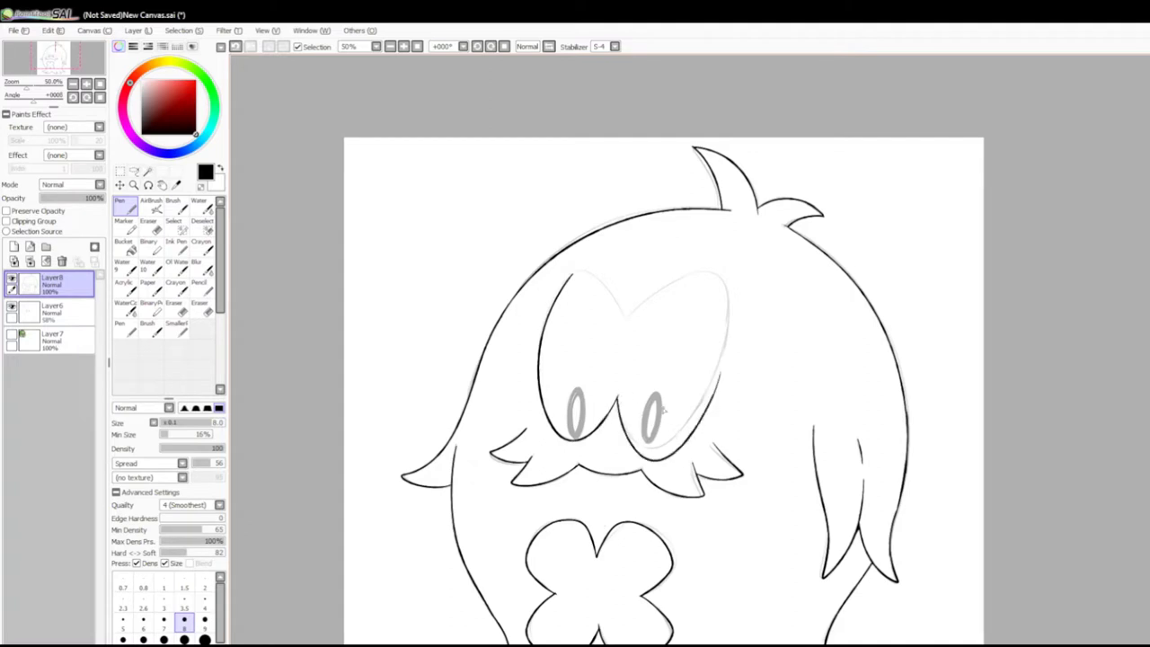
key(ctrl+z)
drag(725, 330, 618, 396)
key(e)
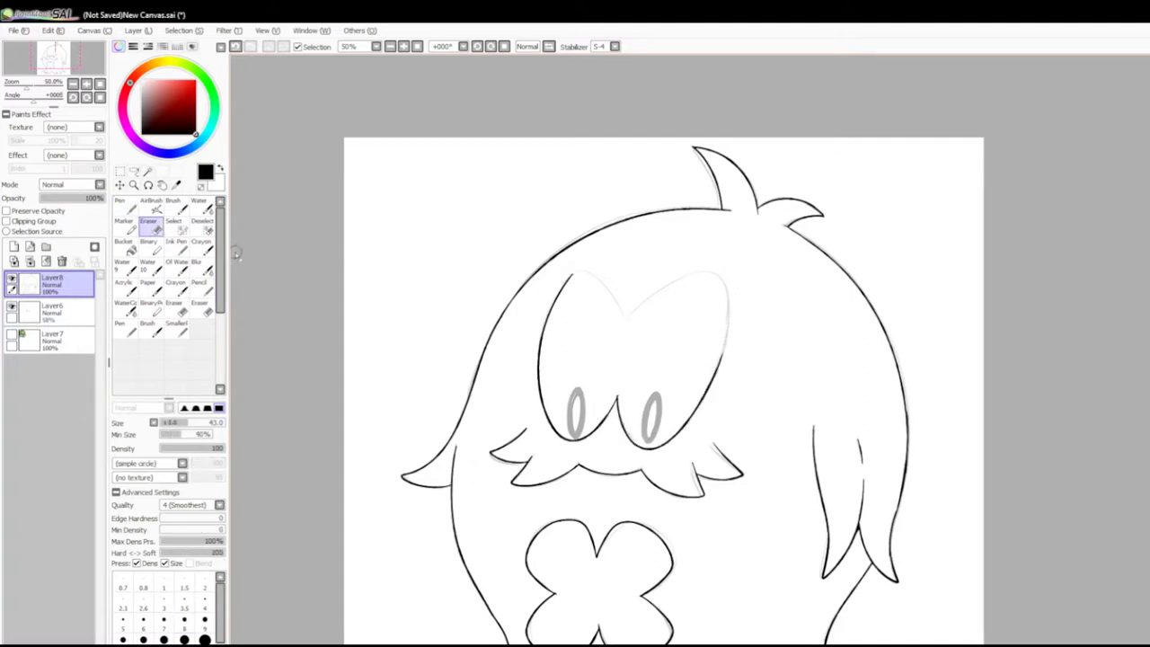
Ink the upper contours of both eyes, meeting in a point between them.
key(n)
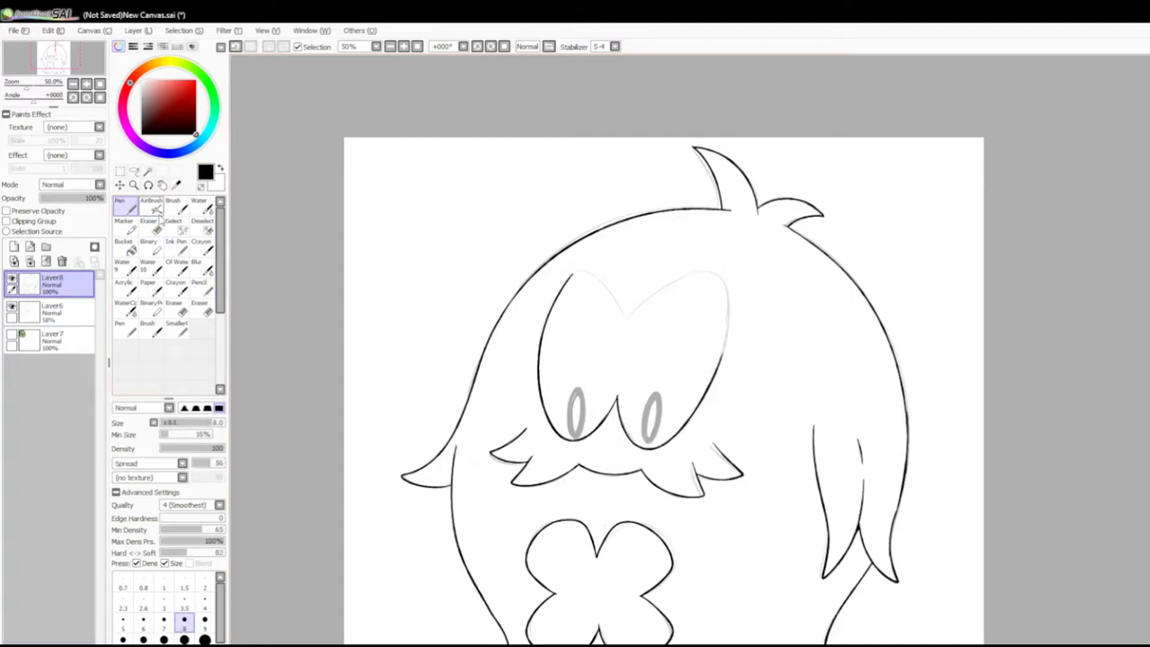
mouse_move(571, 271)
mouse_down()
mouse_move(629, 328)
mouse_move(726, 359)
mouse_up()
key(ctrl+z)
drag(629, 323, 725, 359)
key(ctrl+z)
key(e)
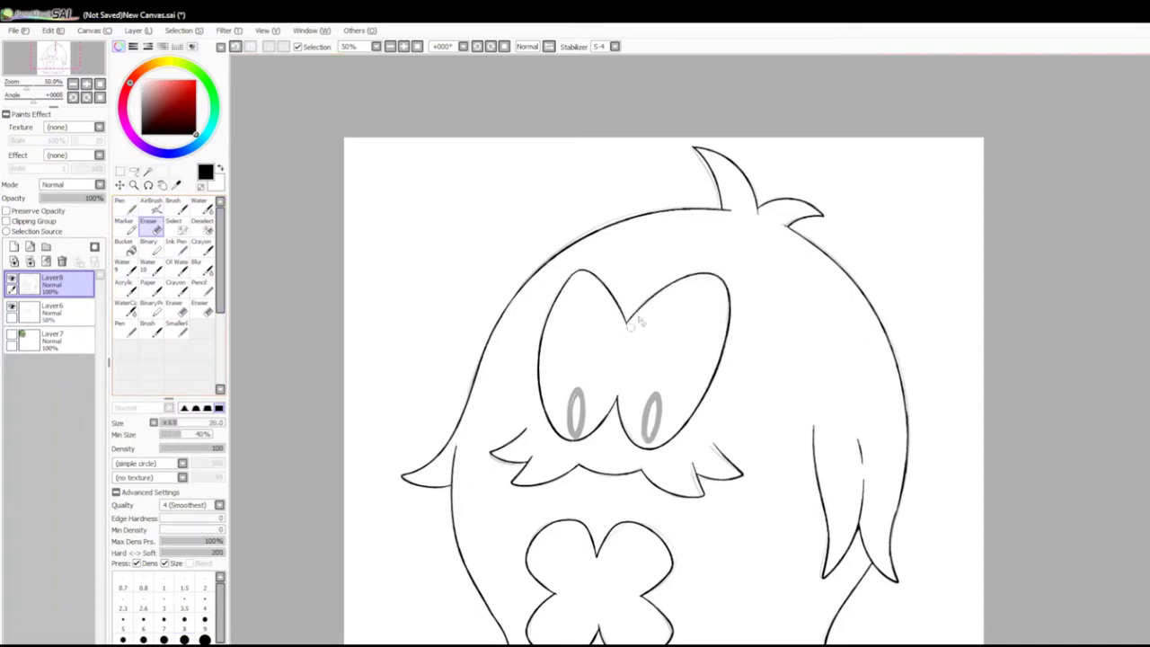
Erase the upper part of the left eye's outline and redraw it as a smoother curve.
mouse_move(579, 280)
mouse_down()
mouse_move(616, 302)
mouse_move(553, 315)
mouse_up()
key(n)
drag(584, 269, 539, 367)
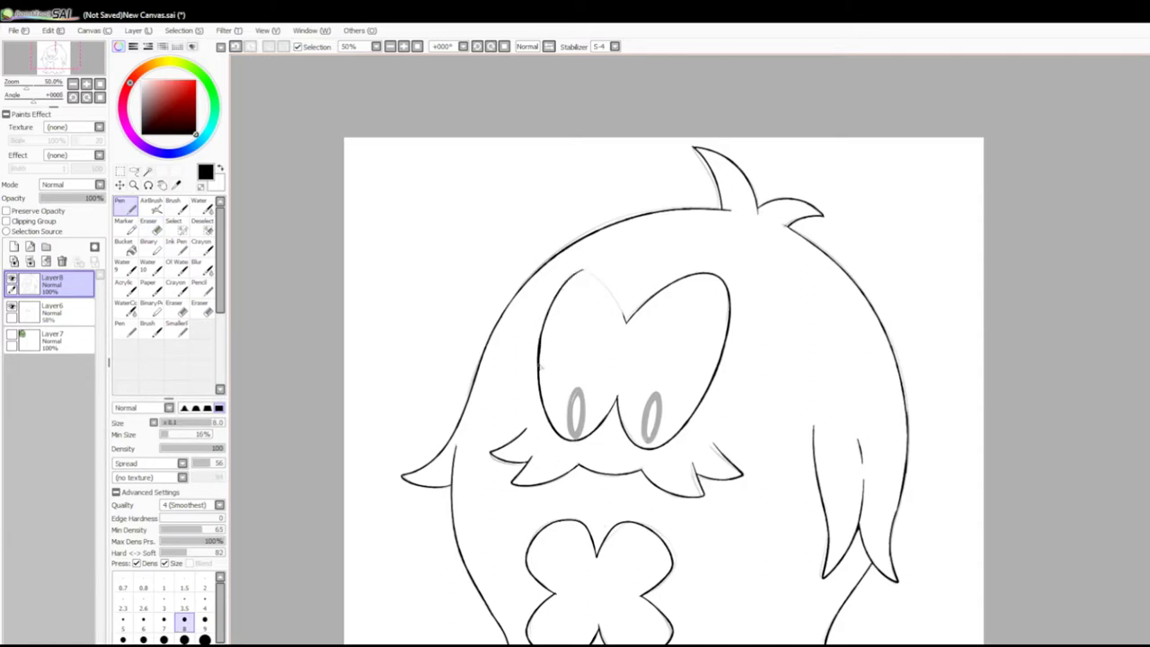
key(ctrl+z)
key(ctrl+y)
mouse_move(584, 269)
mouse_down()
mouse_move(564, 296)
mouse_move(534, 352)
mouse_move(535, 406)
mouse_move(625, 348)
mouse_up()
key(ctrl+z)
key(ctrl+y)
key(ctrl+z)
key(ctrl+y)
key(e)
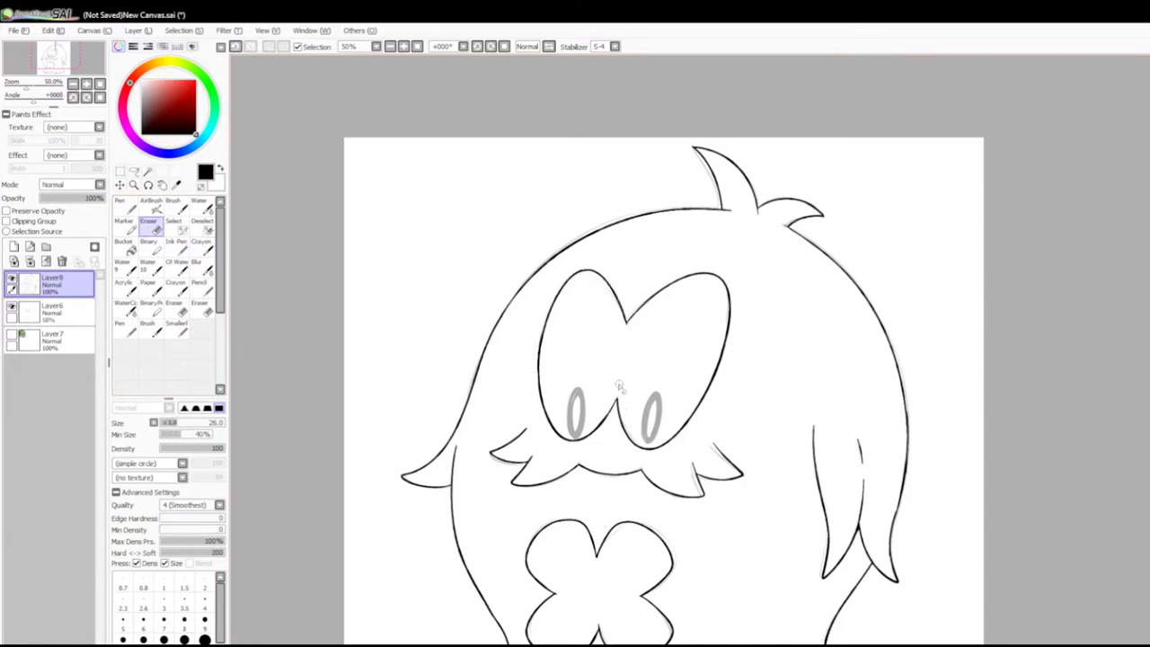
Outline the left pupil as a narrow oval with the Pen.
key(n)
drag(576, 391, 577, 390)
key(ctrl+z)
key(ctrl+y)
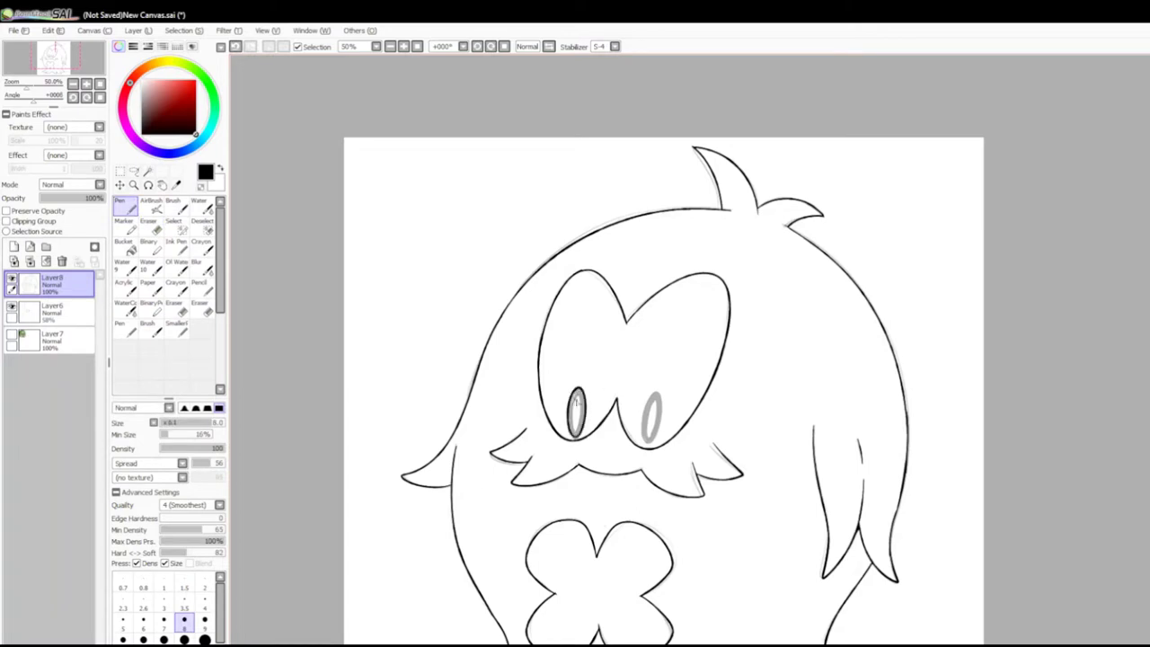
Outline the right pupil as a narrow oval, comparing the stroke by undoing and redoing it.
drag(653, 392, 658, 395)
key(ctrl+z)
key(ctrl+y)
key(ctrl+z)
key(ctrl+y)
key(ctrl+z)
key(ctrl+y)
key(ctrl+z)
key(ctrl+y)
key(ctrl+z)
key(ctrl+y)
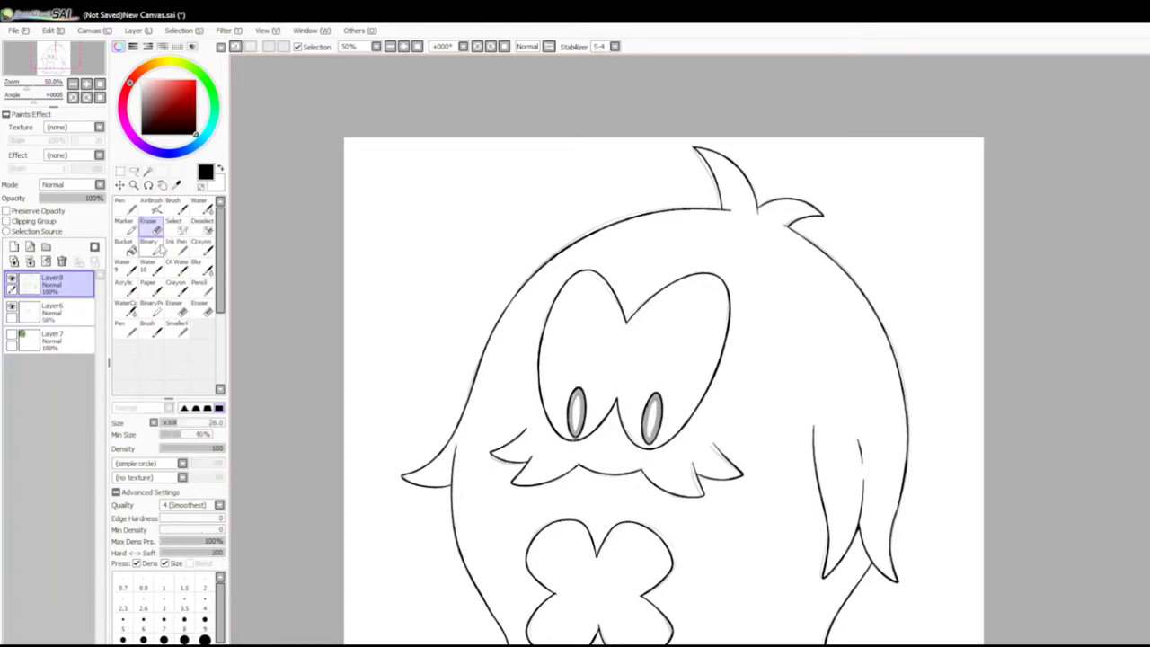
Thicken both pupil outlines into solid black rings and tidy their edges.
key(ctrl+z)
mouse_move(575, 392)
mouse_down()
mouse_move(571, 431)
mouse_move(583, 415)
mouse_move(583, 429)
mouse_up()
key(ctrl+y)
key(ctrl+z)
key(ctrl+z)
key(ctrl+y)
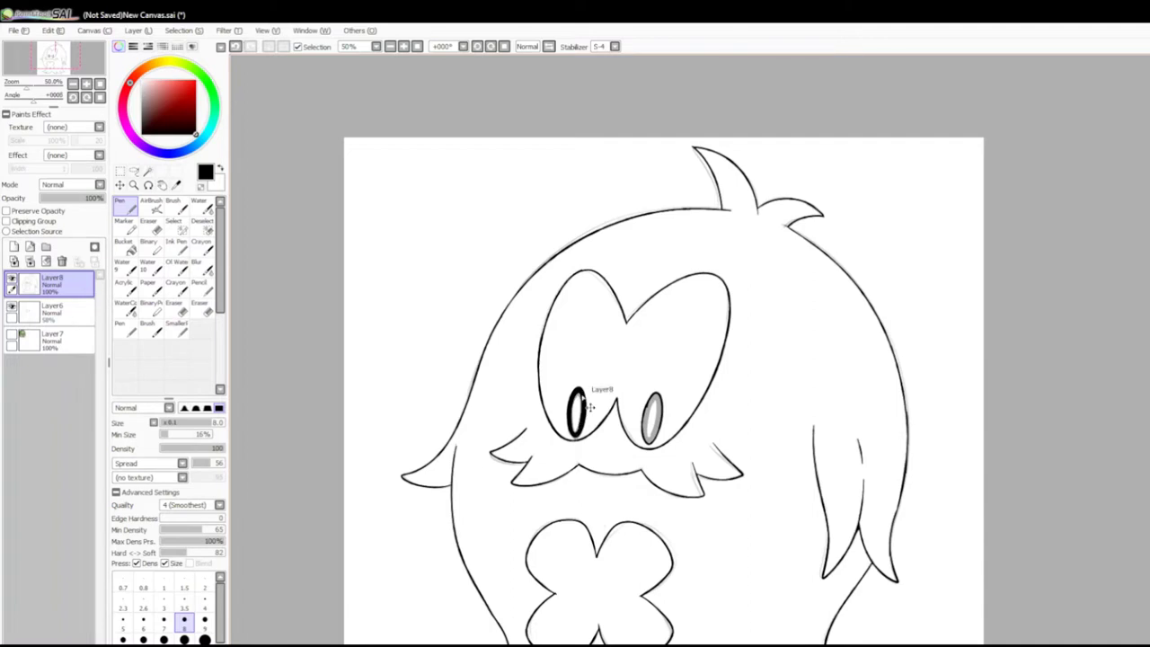
key(ctrl+z)
key(ctrl+z)
key(ctrl+z)
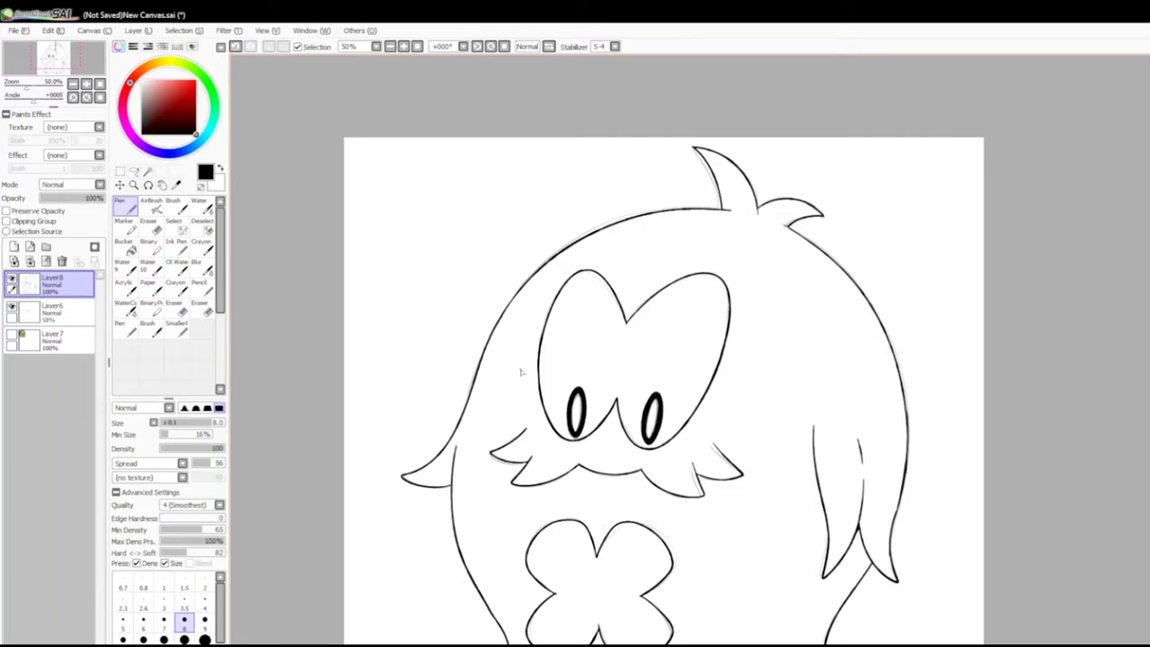
key(e)
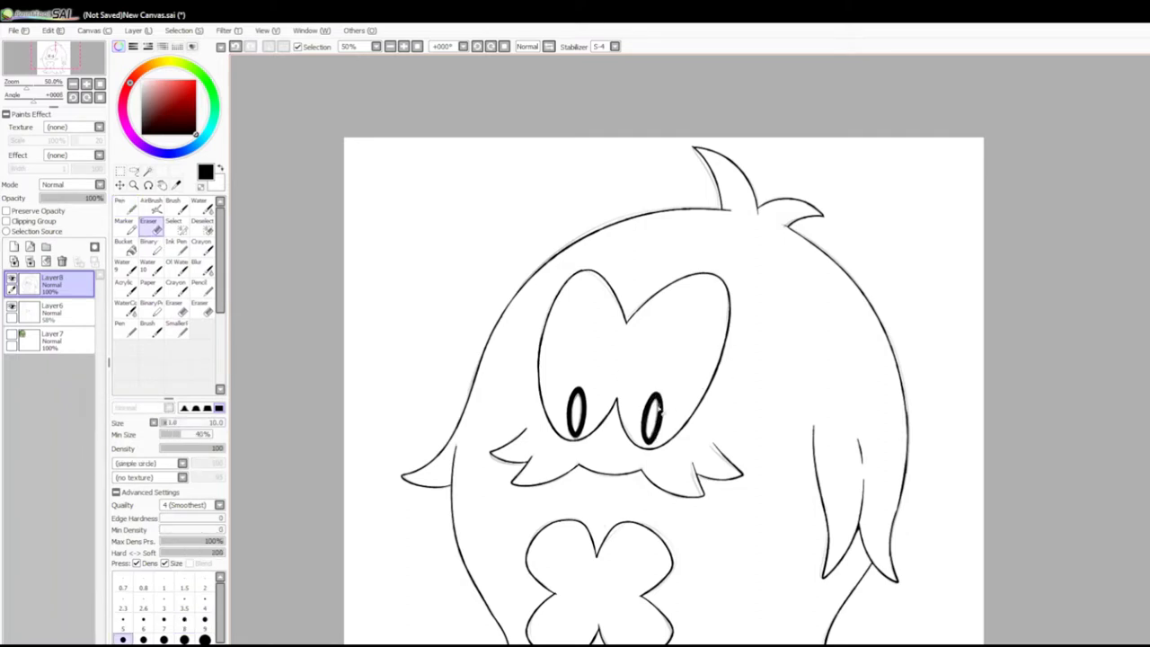
Eliminate the separate sketch layer Layer6 and scale the line art up slightly to fill more of the canvas.
key(ctrl+alt+space)
click(400, 401)
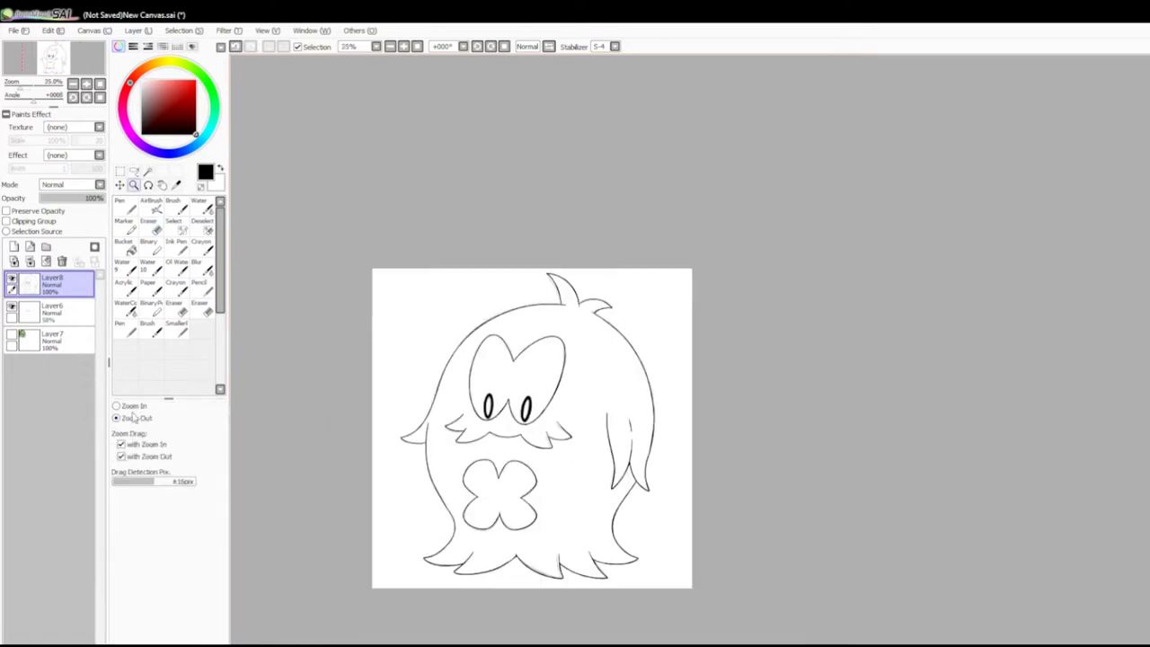
scroll(442, 465, up, 1)
key(ctrl+e)
key(ctrl+t)
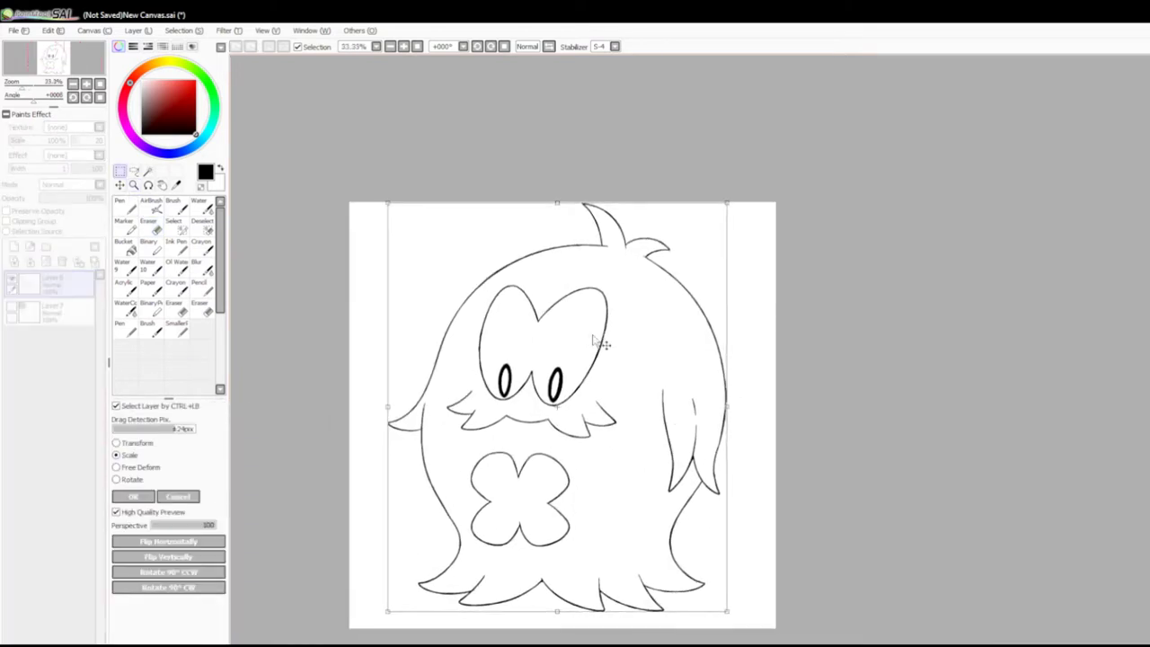
mouse_move(727, 612)
mouse_down()
mouse_move(758, 628)
mouse_move(738, 622)
mouse_up()
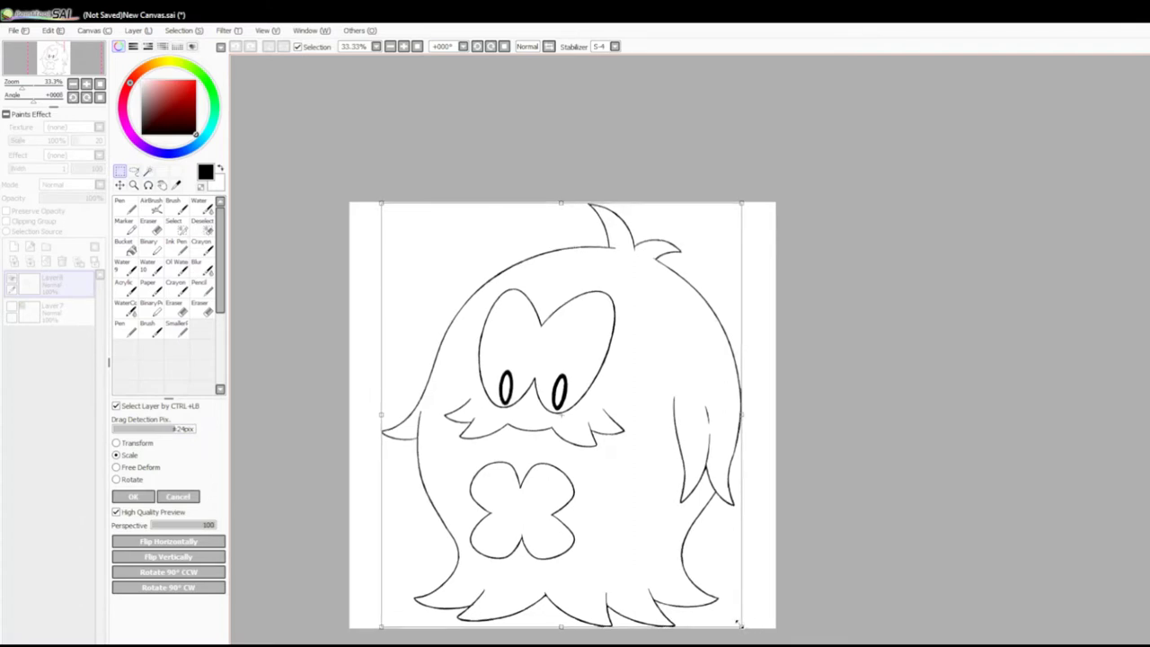
click(133, 496)
key(ctrl+t)
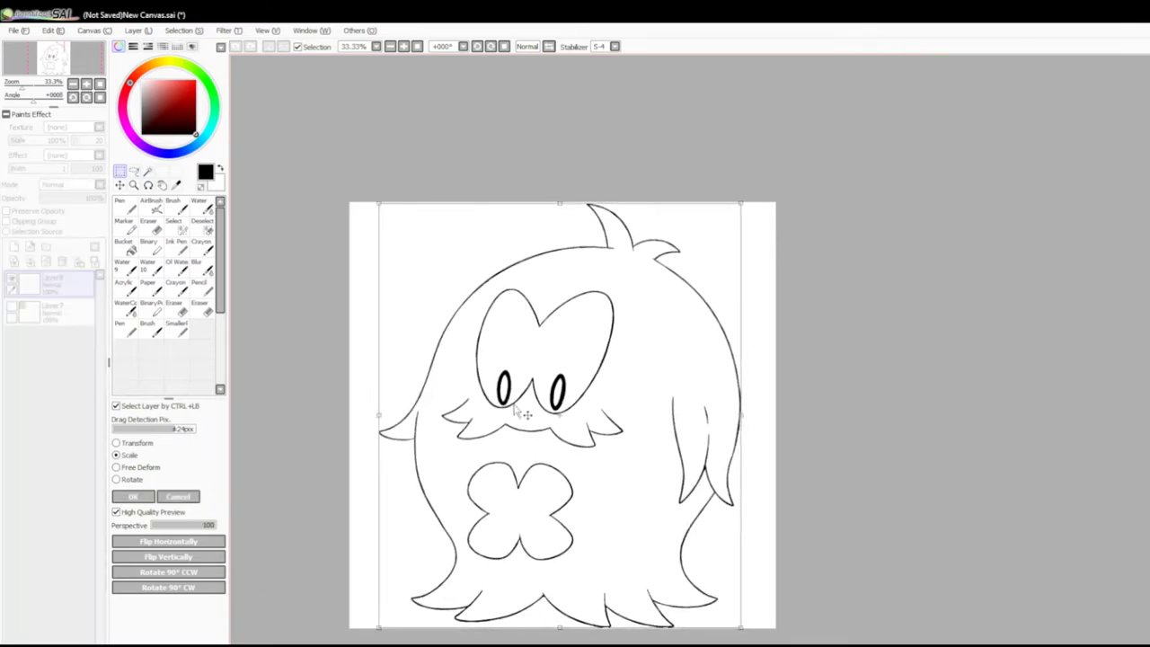
click(177, 496)
Show the Layer7 colour reference and fill the whole character with its sampled green on a new layer beneath the line art.
click(42, 311)
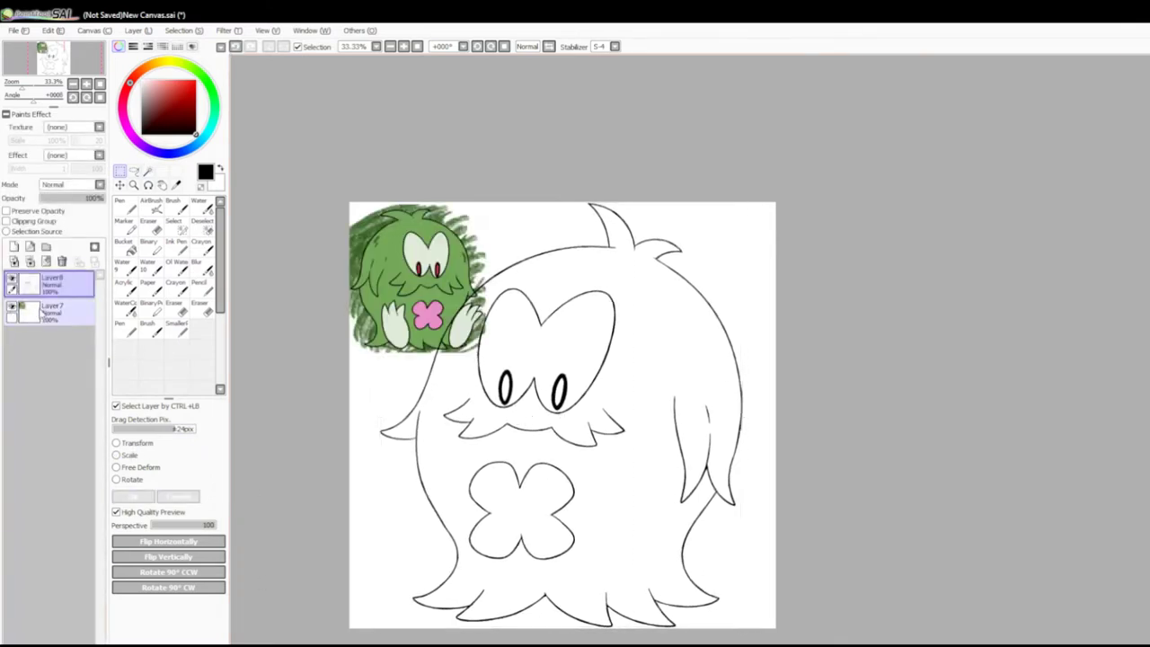
click(14, 246)
click(378, 574)
key(ctrl+i)
alt+click(422, 238)
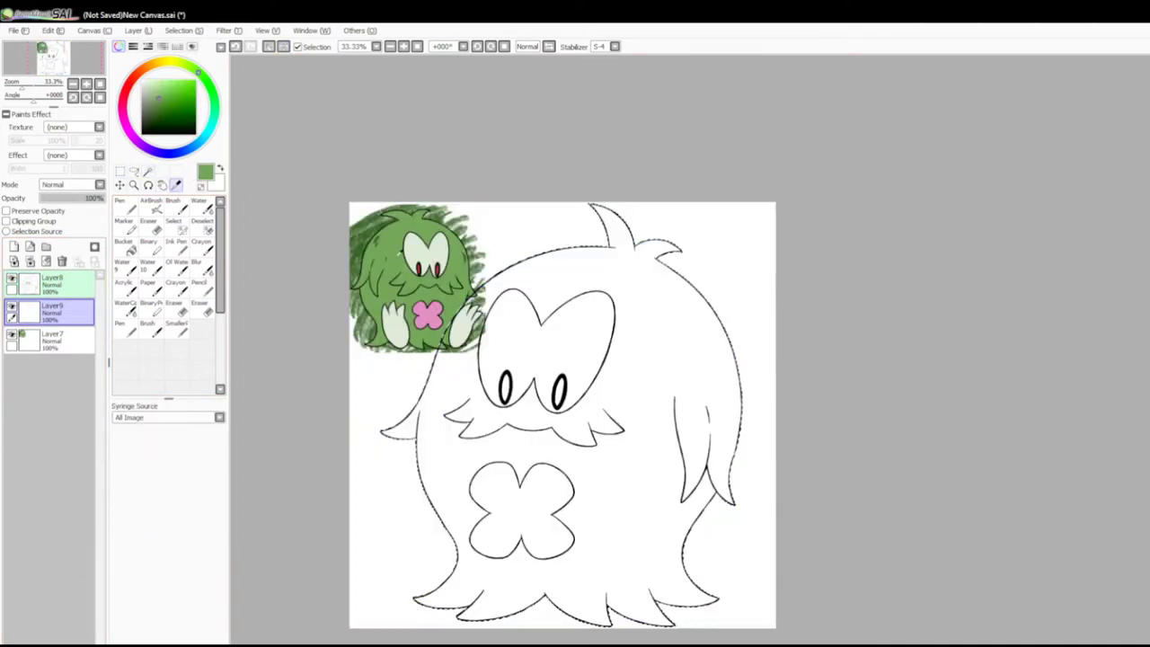
click(123, 243)
click(575, 494)
key(ctrl+d)
Add another layer above the green base and fill the eye whites with the reference's pale green.
click(147, 171)
click(14, 246)
click(539, 332)
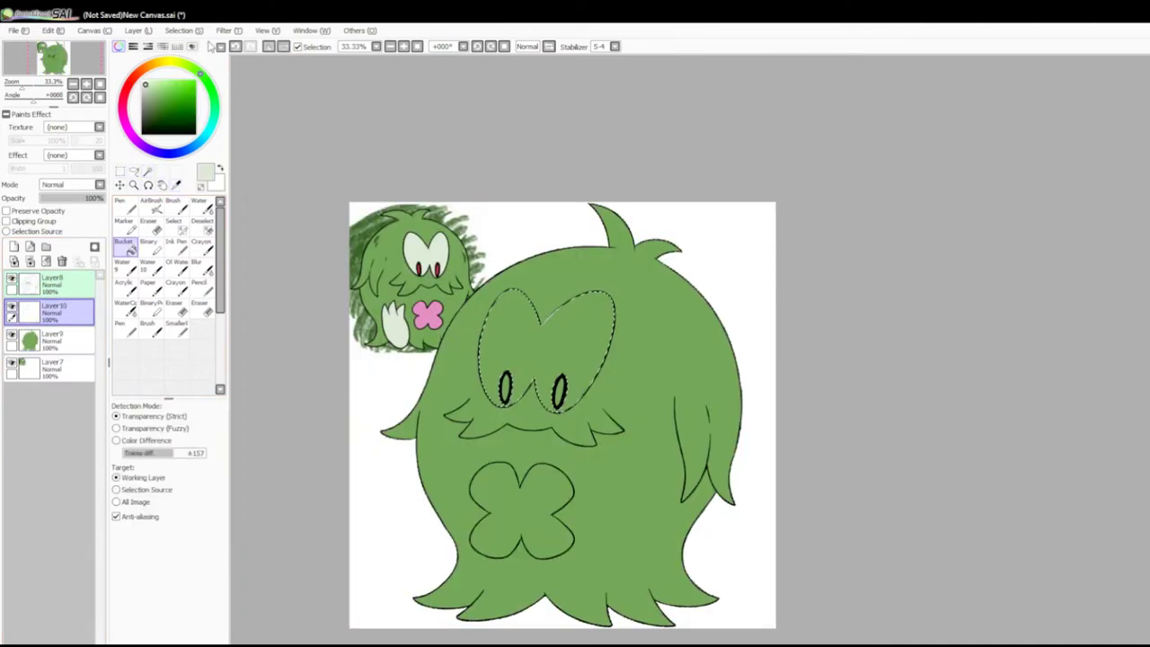
click(546, 319)
key(ctrl+d)
Select the four-petal flower shape on the body and fill it with the pink sampled from the reference.
click(148, 171)
click(520, 507)
alt+click(429, 315)
click(123, 243)
click(521, 507)
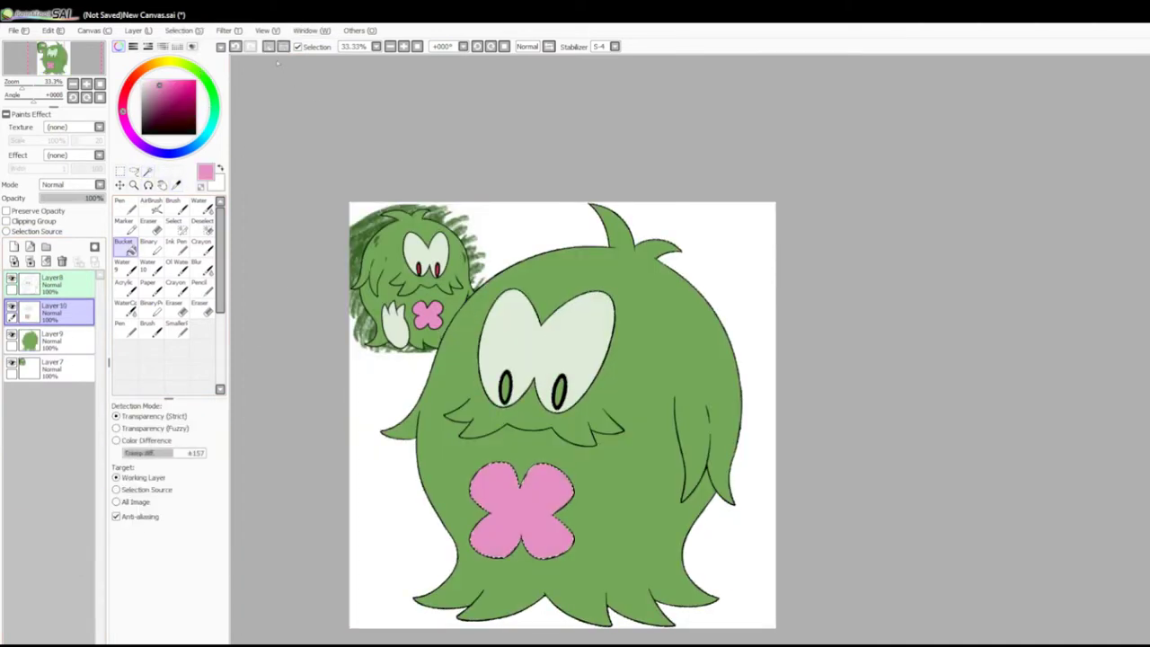
key(ctrl+d)
Fill the inside of both pupils with the red sampled from the reference.
alt+click(418, 267)
click(147, 171)
click(505, 388)
click(559, 391)
click(123, 242)
click(559, 391)
click(505, 388)
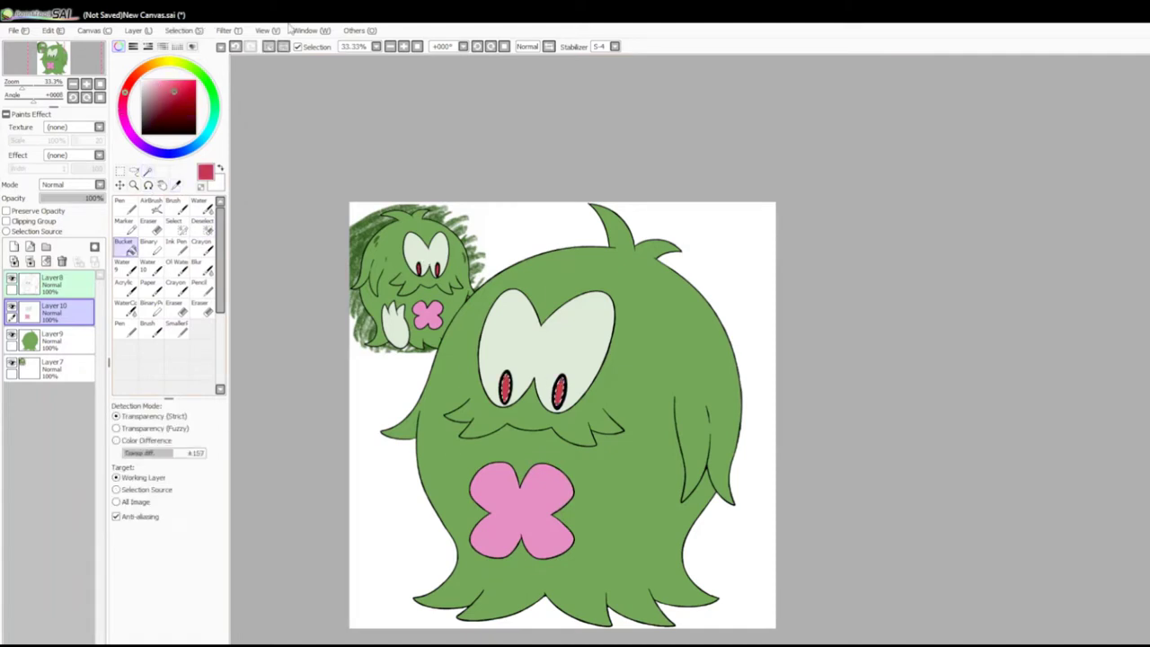
key(ctrl+d)
Draw dark green leaf-shaped marks on both sides of the head with the Ink Pen and fill them with the Bucket.
click(147, 171)
alt+click(360, 288)
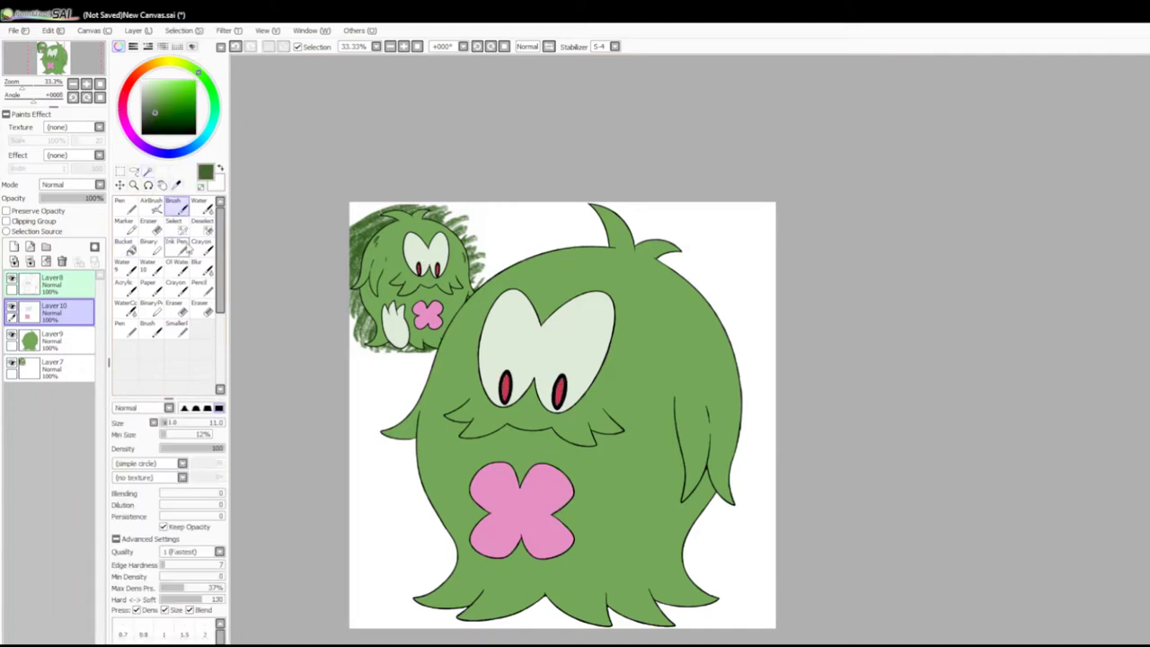
click(176, 245)
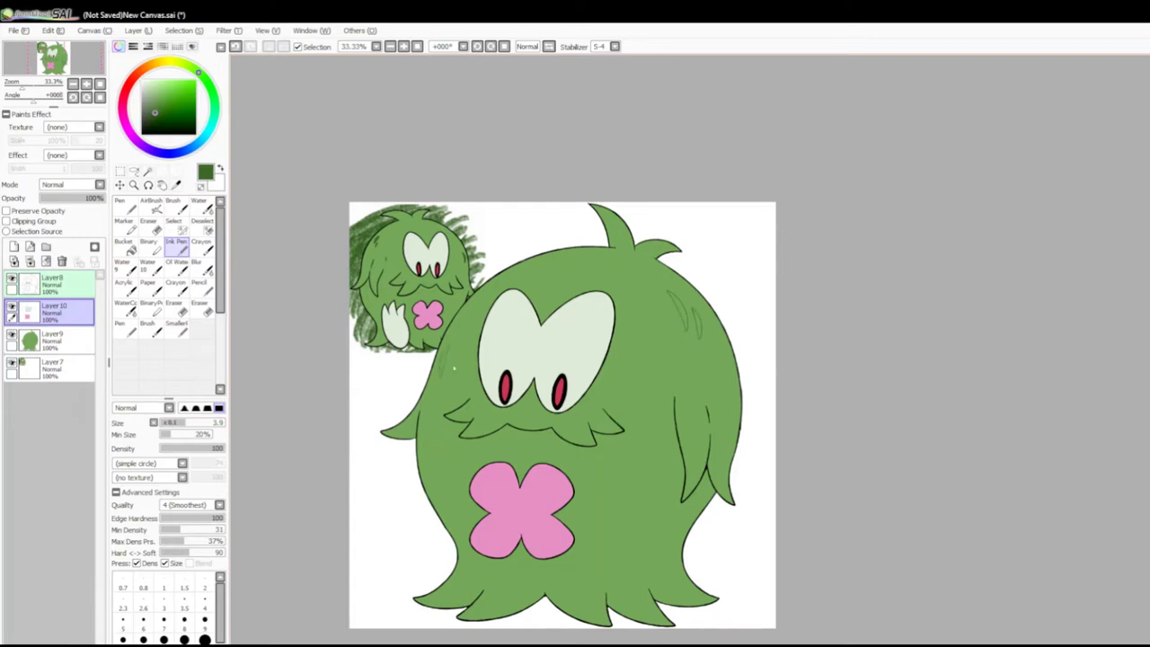
drag(442, 359, 441, 377)
click(148, 244)
drag(671, 292, 692, 329)
click(177, 245)
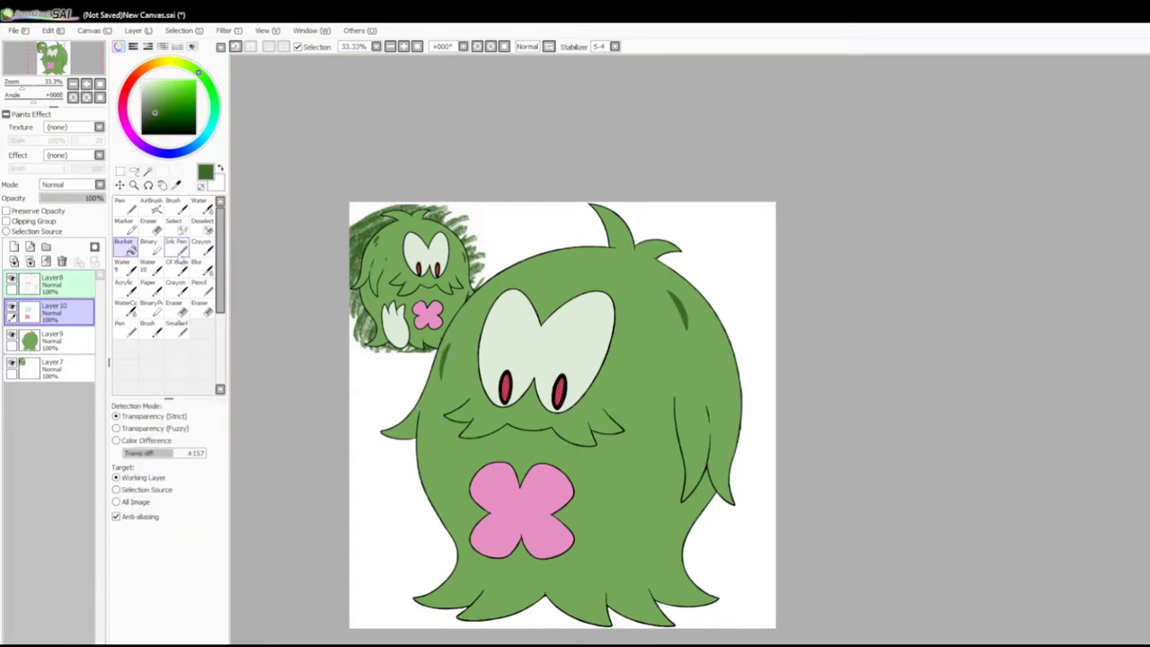
key(e)
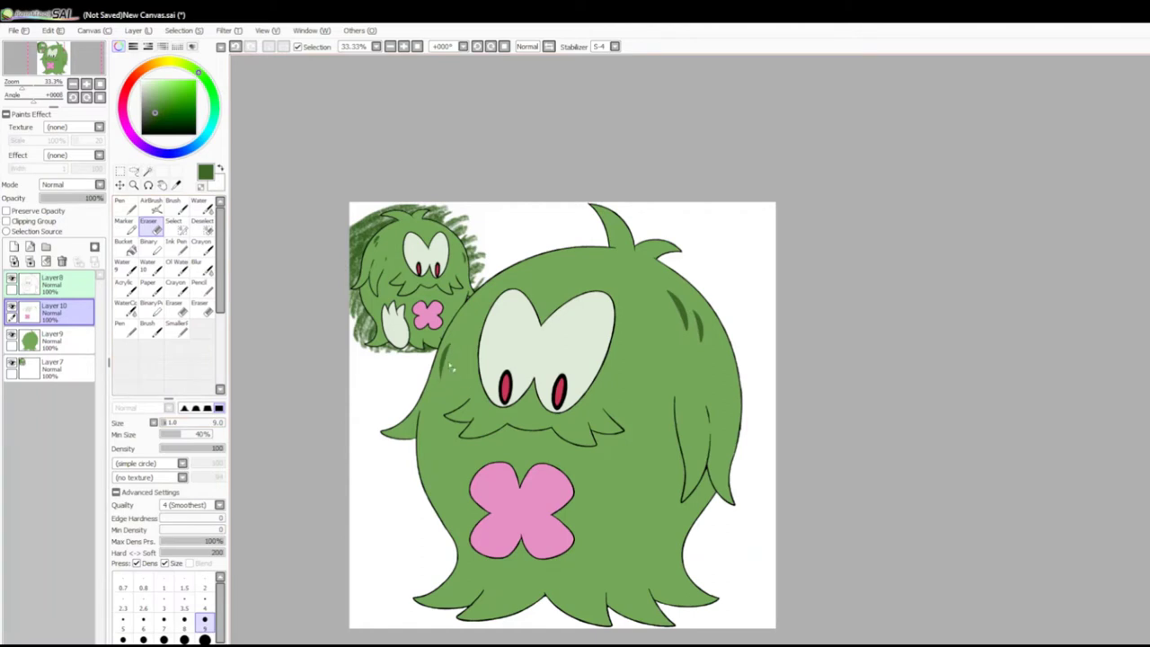
Hide the Set1 colour group and fill Layer11 with black at 49% opacity beneath the line art.
click(147, 171)
click(12, 337)
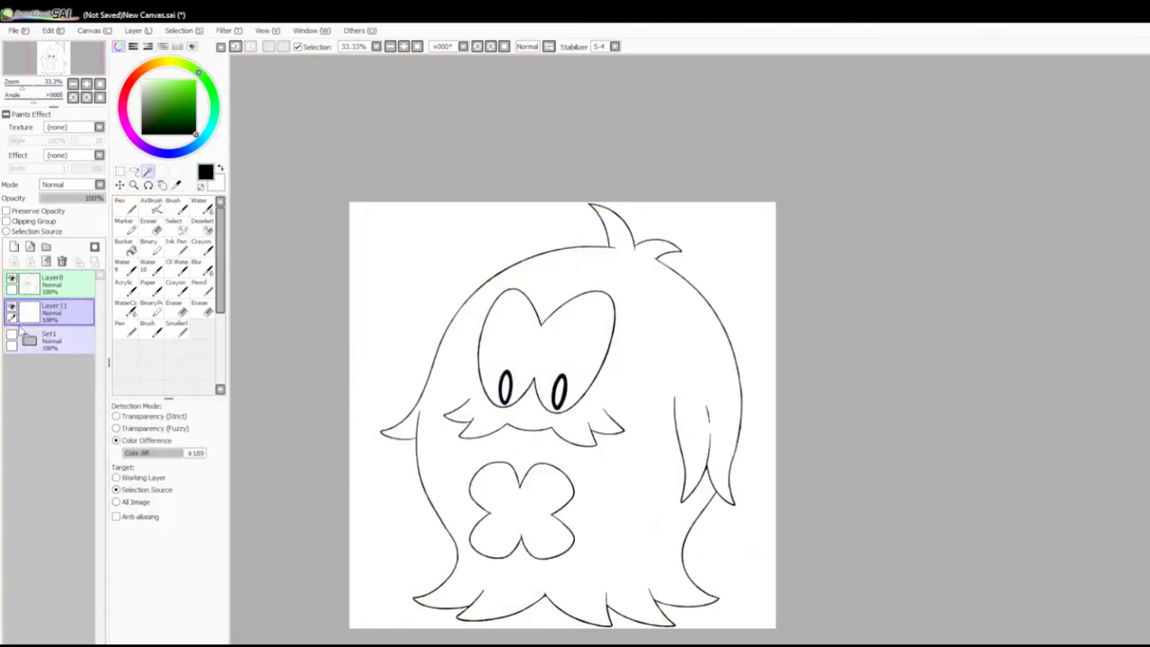
click(503, 413)
drag(94, 197, 63, 198)
Add a new layer above the black Layer11 and select the creature's body area with the Magic Wand.
click(13, 246)
click(177, 46)
click(484, 515)
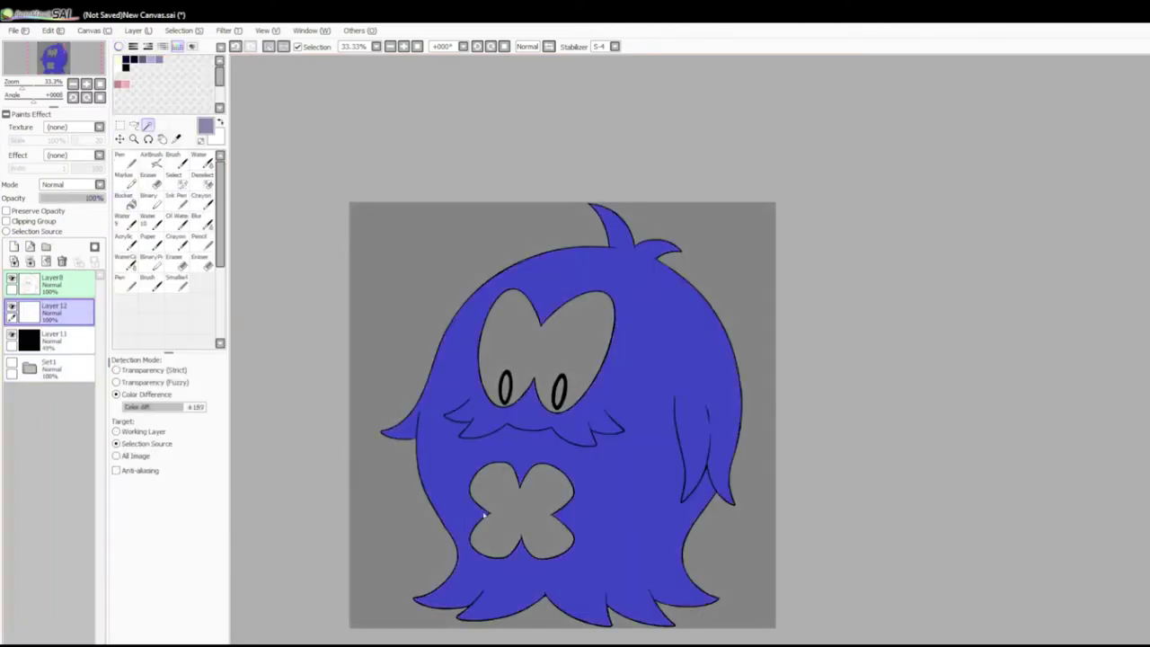
Try shading the lower body with a purple Water brush band and a dark navy fill, merging both shading layers.
click(202, 162)
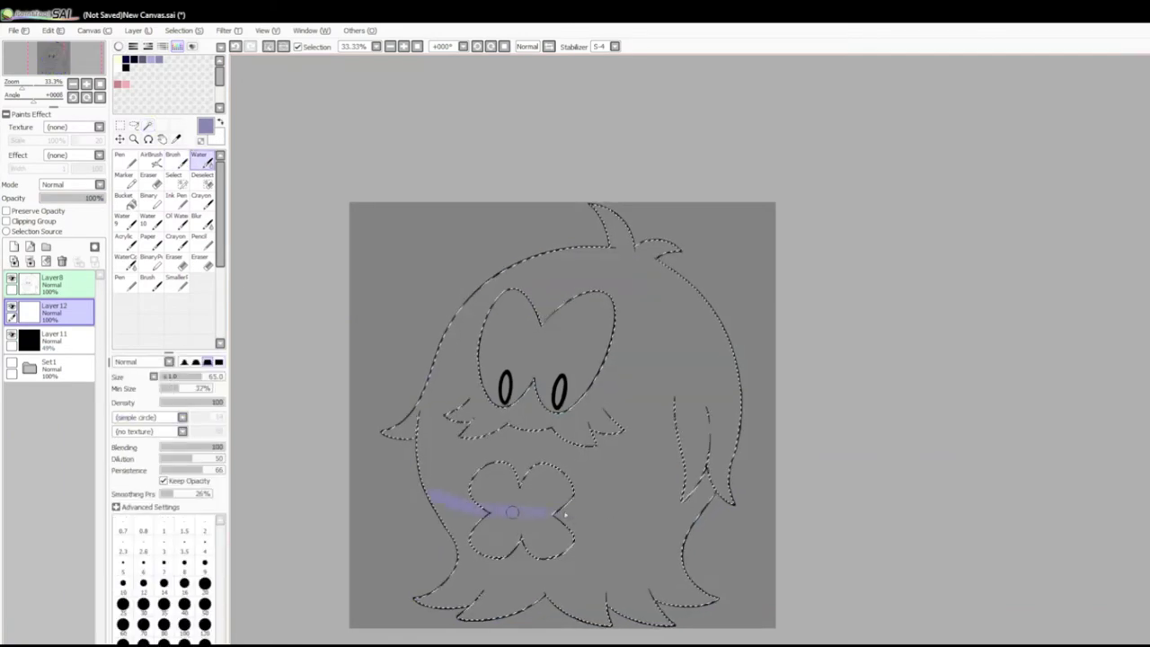
drag(684, 513, 714, 501)
click(72, 184)
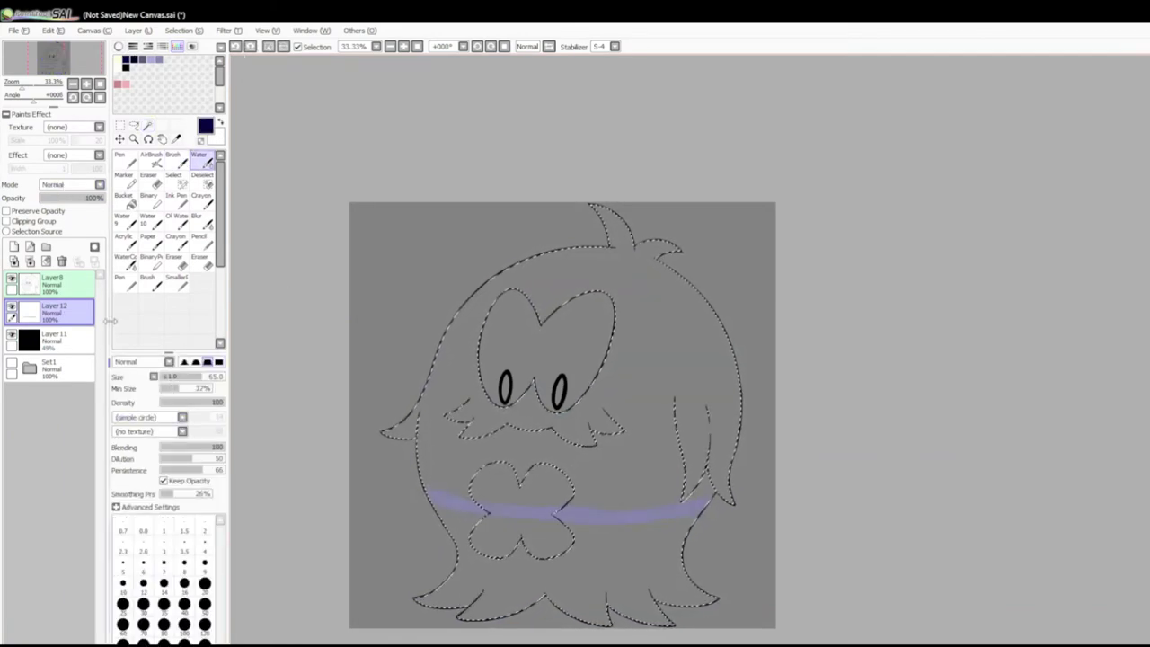
click(14, 246)
mouse_move(432, 504)
mouse_down()
mouse_move(530, 525)
mouse_move(645, 527)
mouse_up()
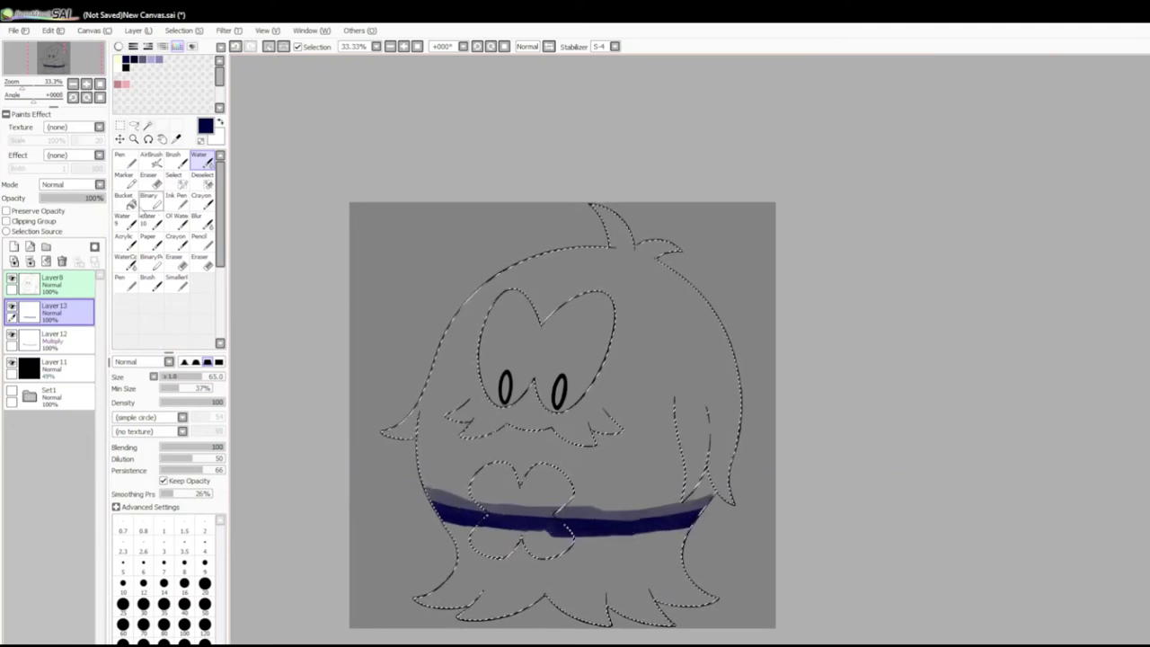
click(488, 538)
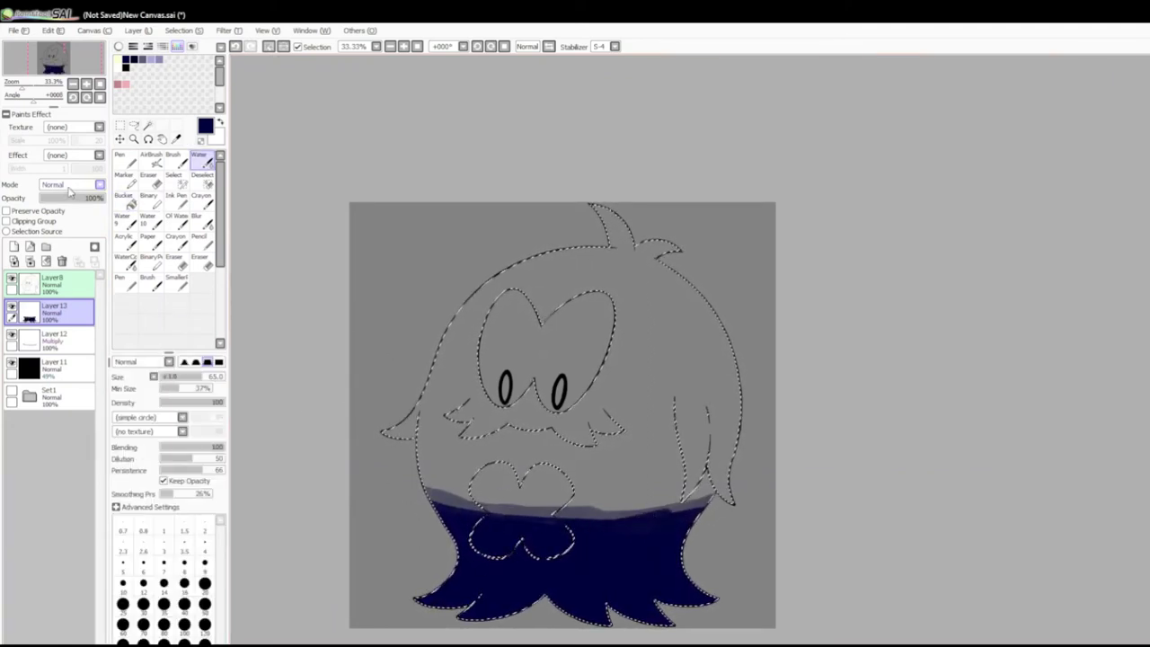
key(ctrl+e)
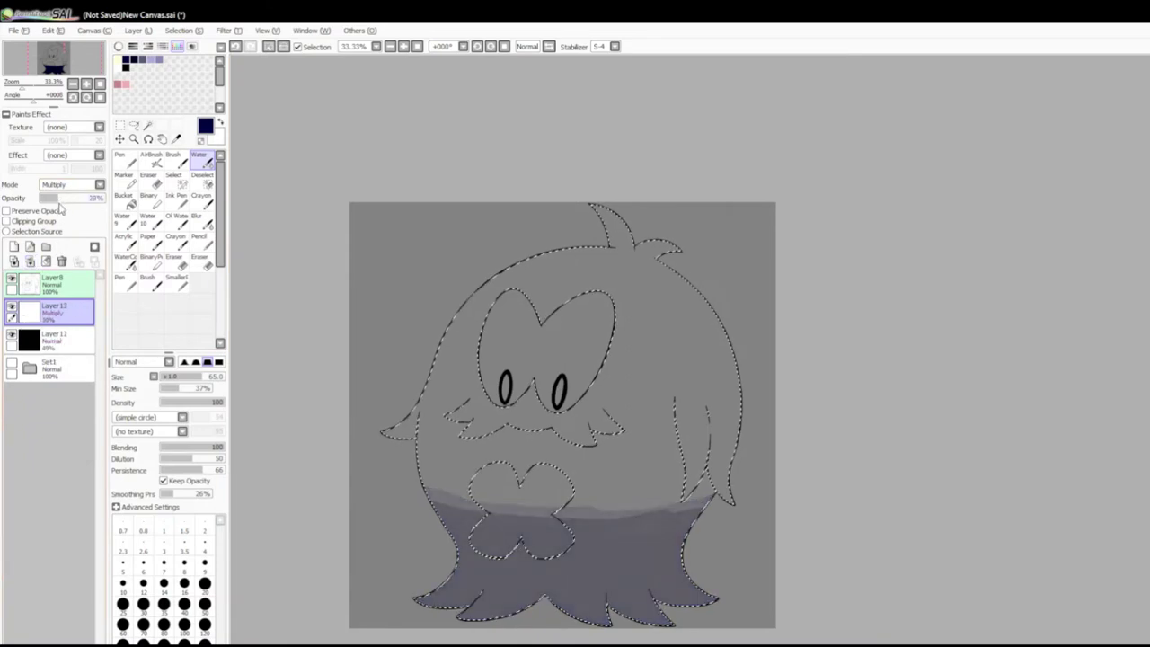
Undo the purple band, navy fill and layer merge on the lower body.
key(ctrl+z)
key(ctrl+z)
key(ctrl+z)
key(ctrl+z)
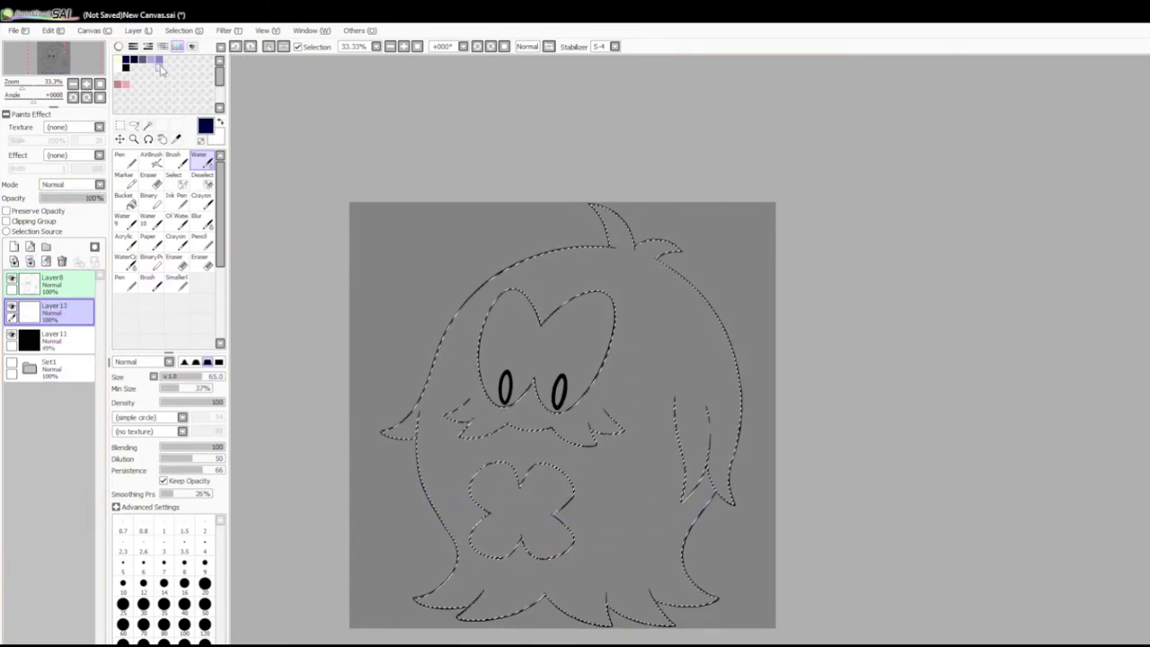
Paint a curved purple band across the lower body with the Water brush on the Multiply layer.
click(158, 59)
key(ctrl+y)
drag(418, 474, 463, 492)
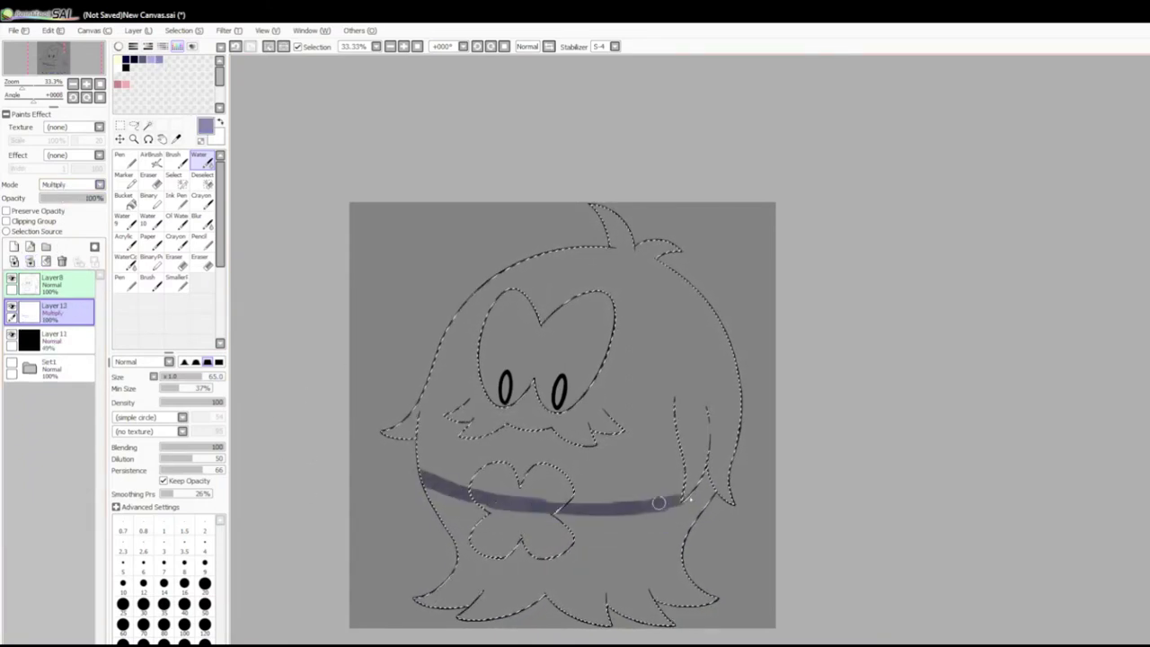
Add another Multiply layer, outline the shadow below the band in dark navy, and fill the lower body including the flower's lower petals.
click(15, 246)
click(127, 61)
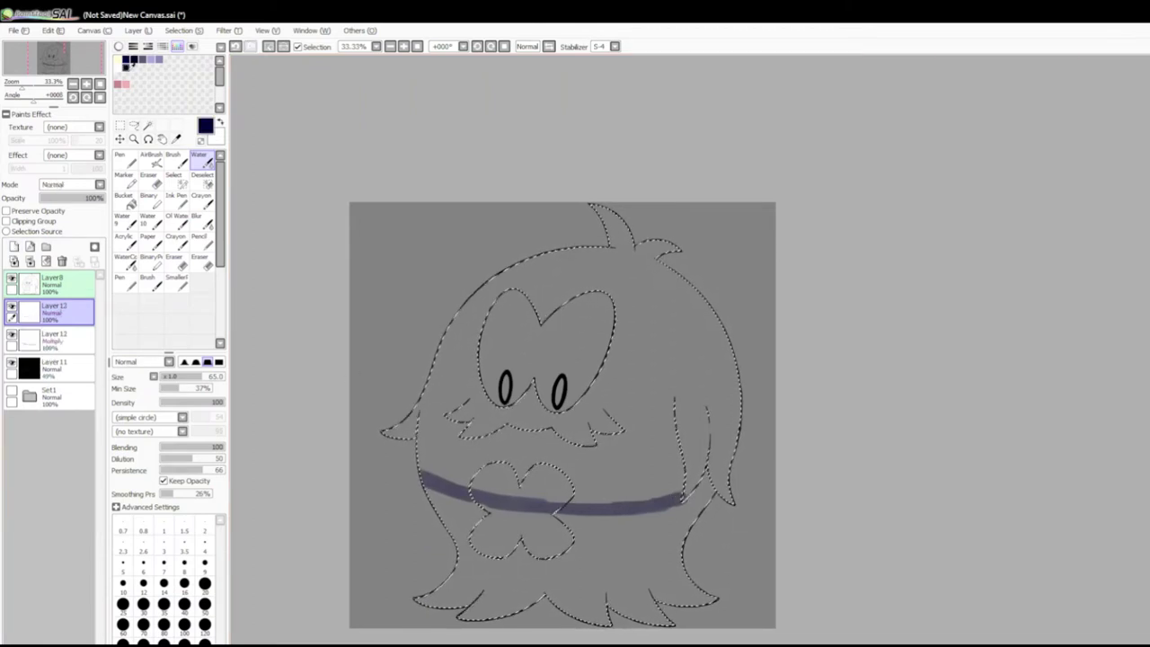
scroll(99, 184, down, 1)
drag(420, 476, 476, 509)
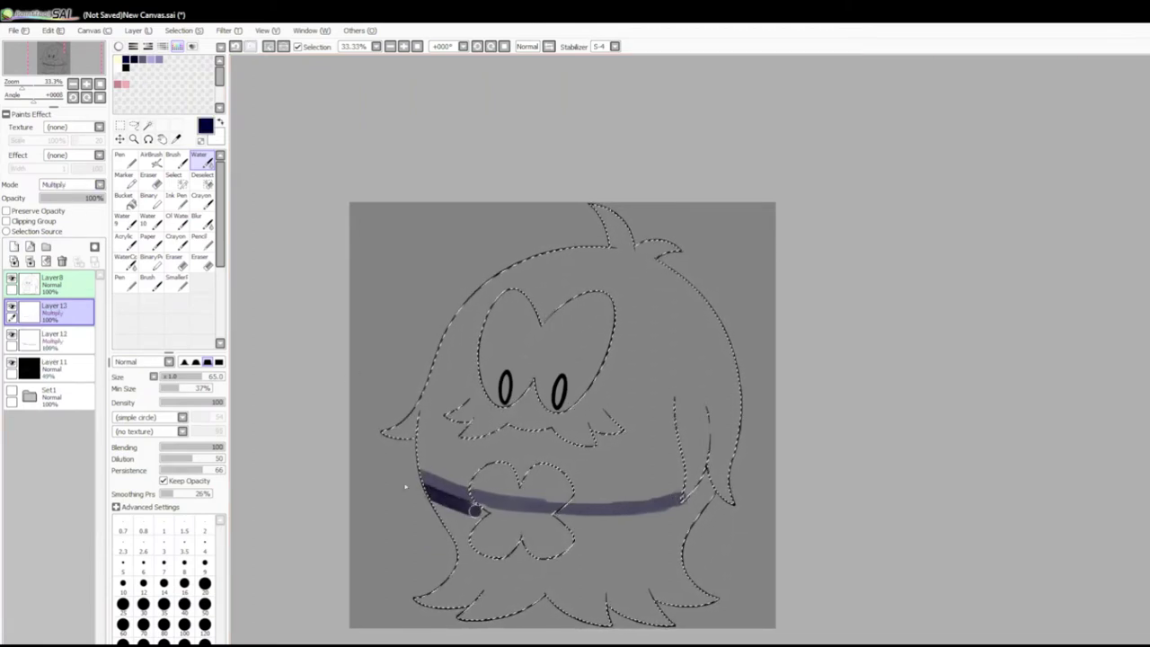
key(g)
click(530, 539)
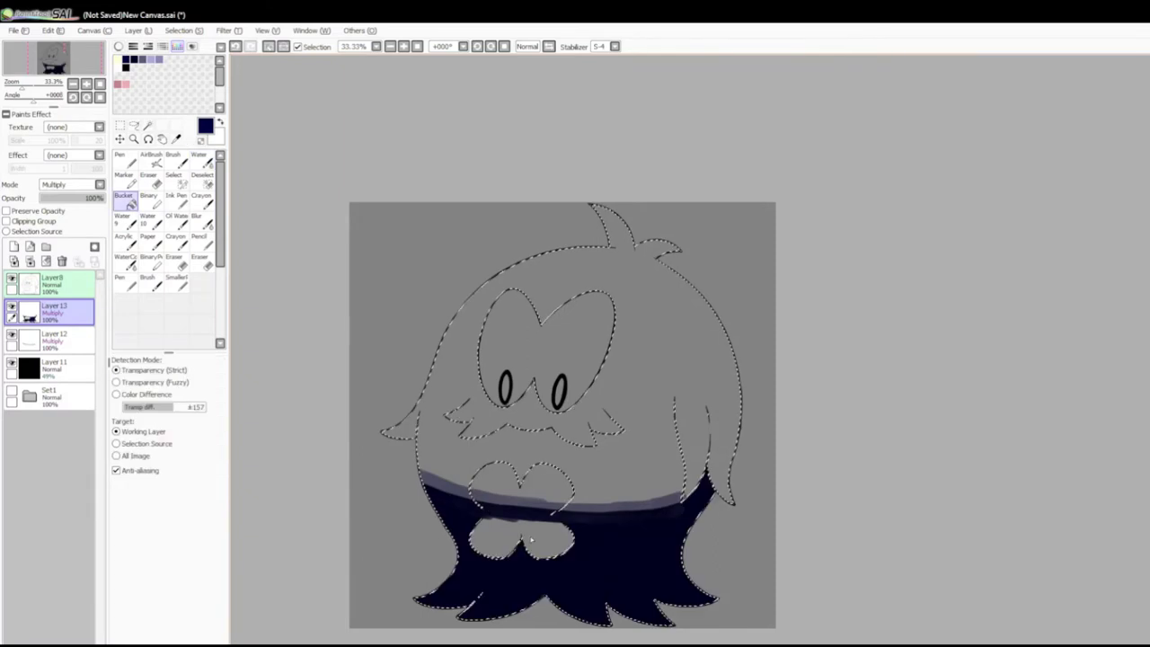
key(c)
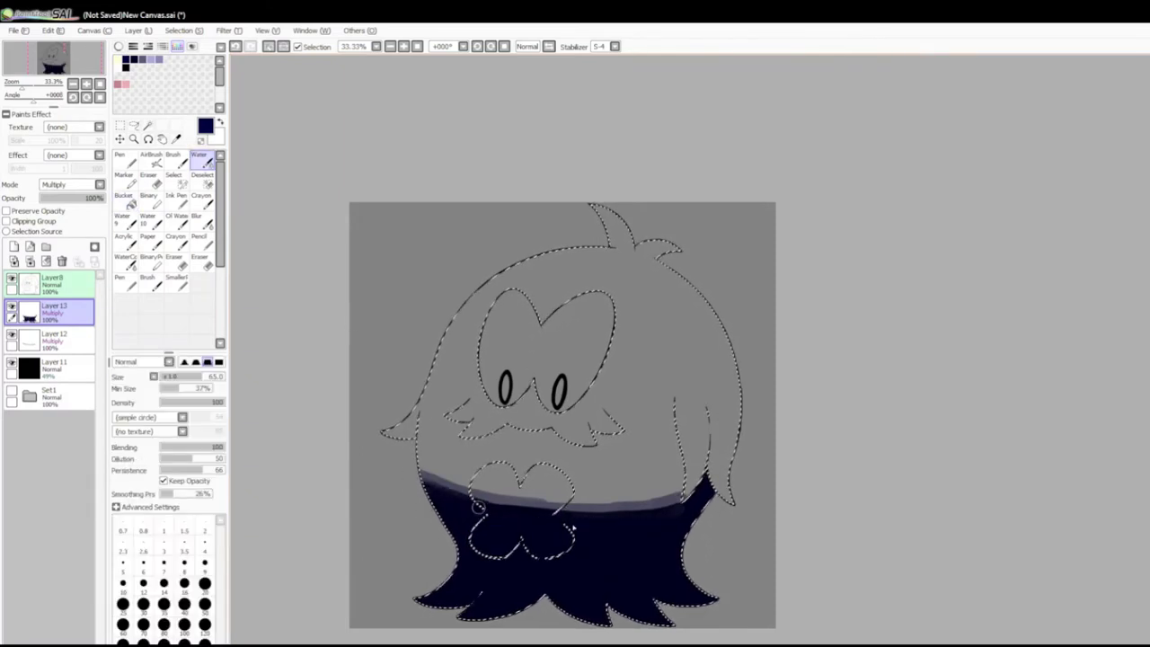
Merge the two shading layers into one Multiply layer at 30% opacity and soften the shadow's upper edge with purple.
click(200, 261)
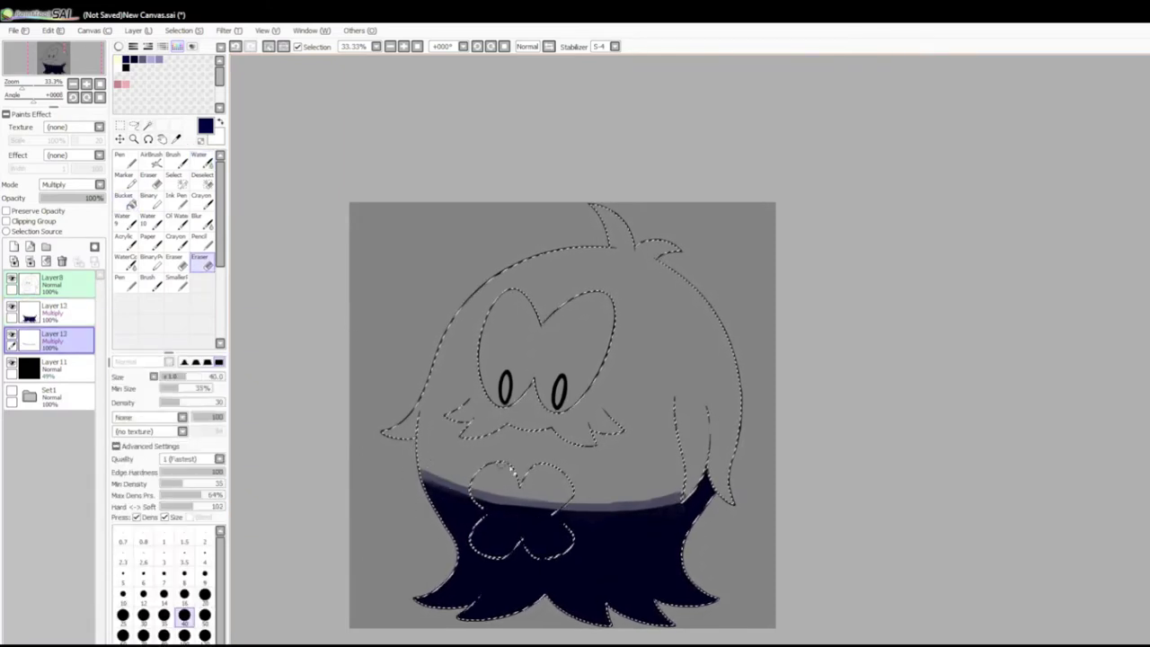
key(c)
click(54, 310)
key(e)
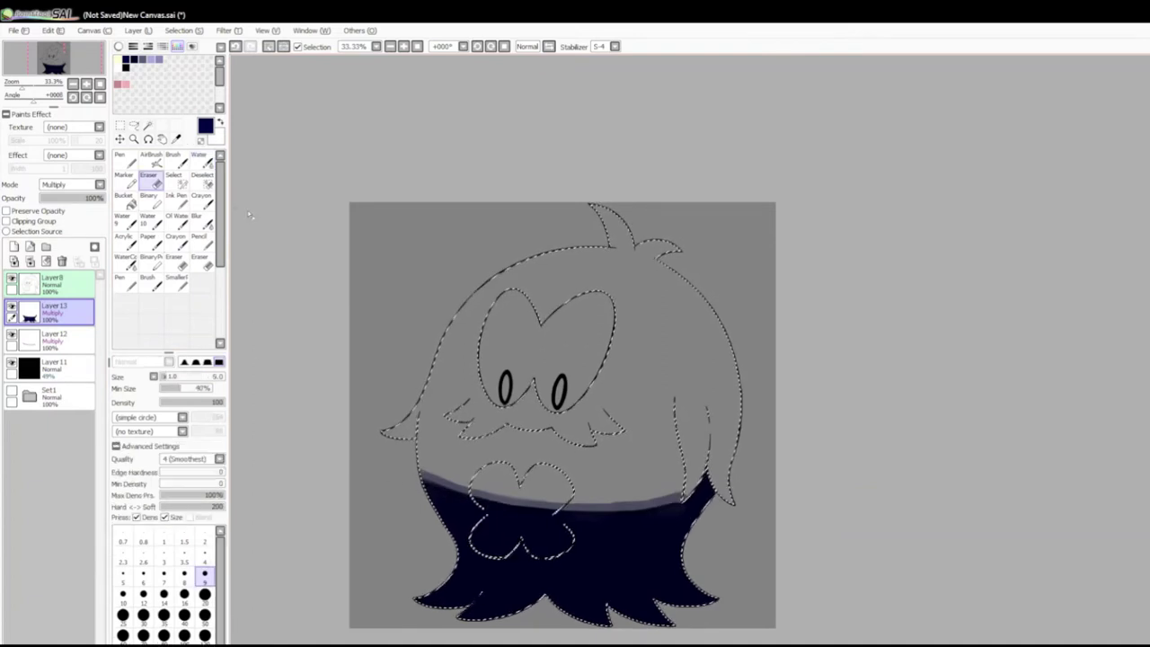
key(ctrl+z)
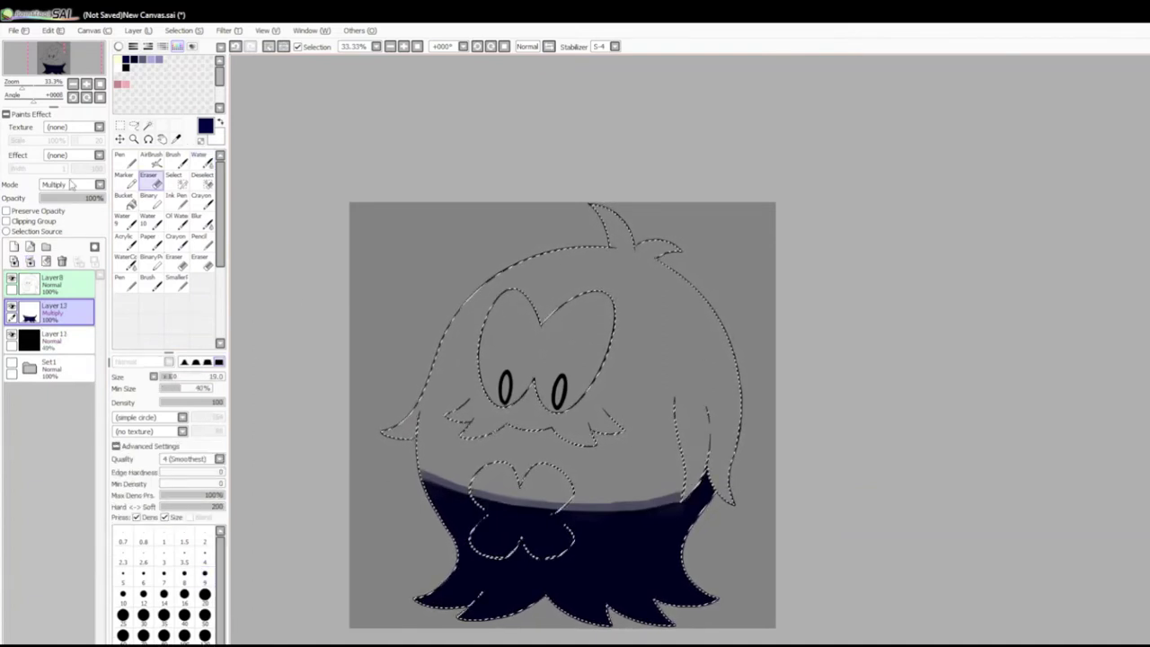
drag(71, 197, 60, 197)
key(c)
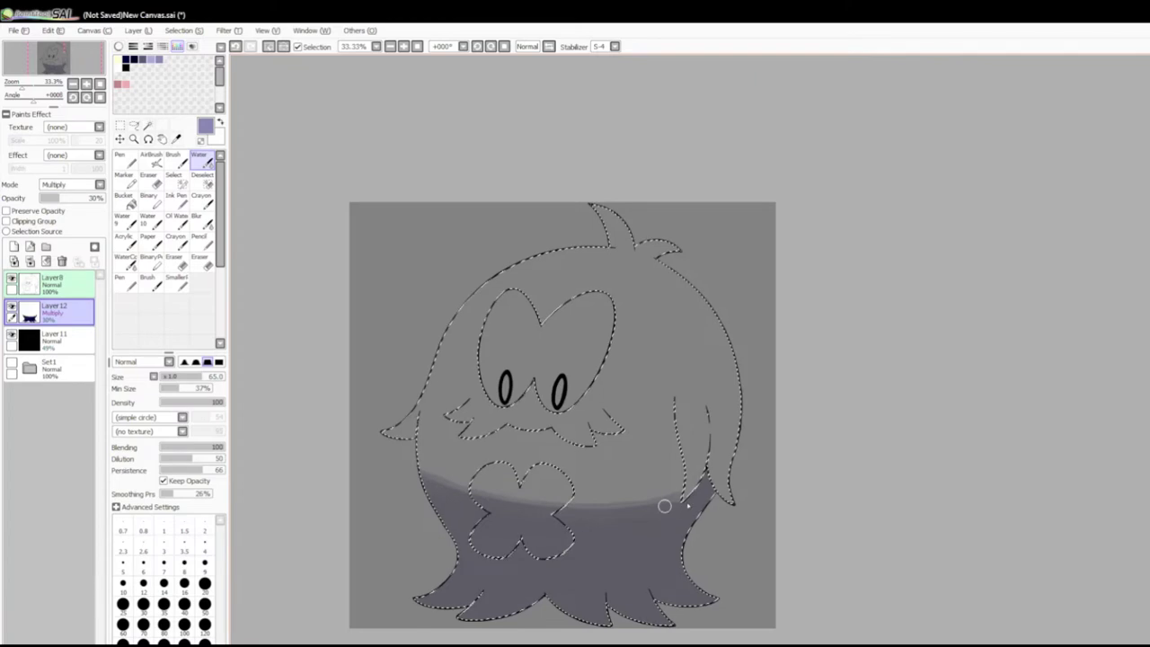
drag(416, 254, 635, 535)
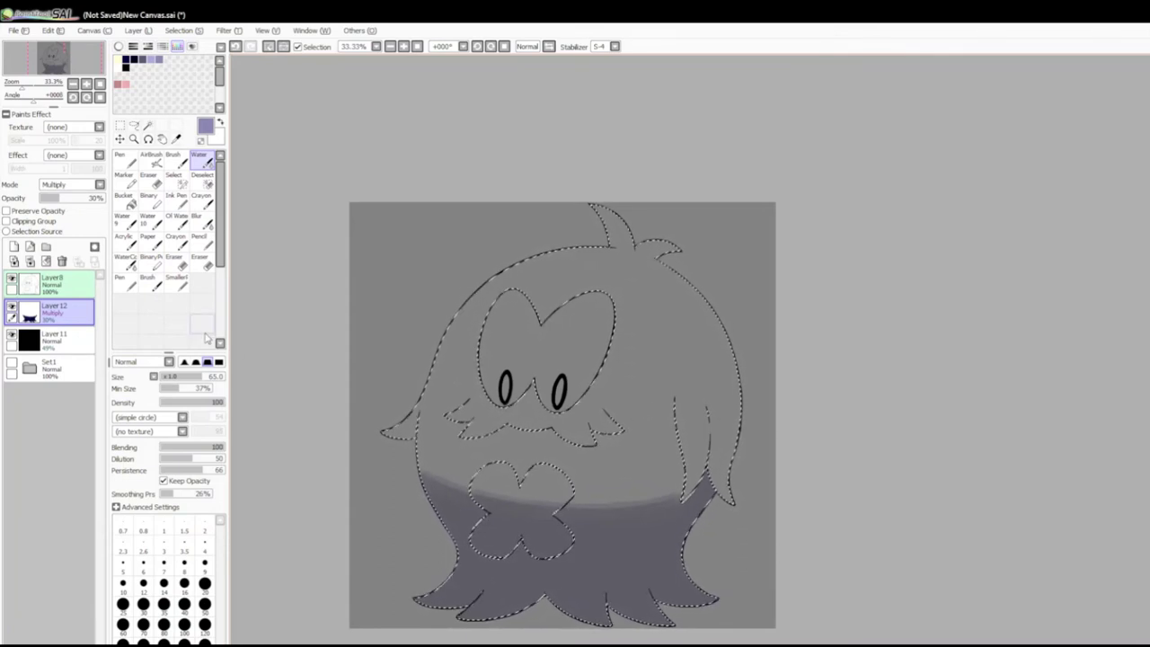
Add a new layer, reselect the creature's shape, and brush white highlights onto the forehead, top tufts and left hair tip.
click(268, 45)
click(148, 125)
click(13, 247)
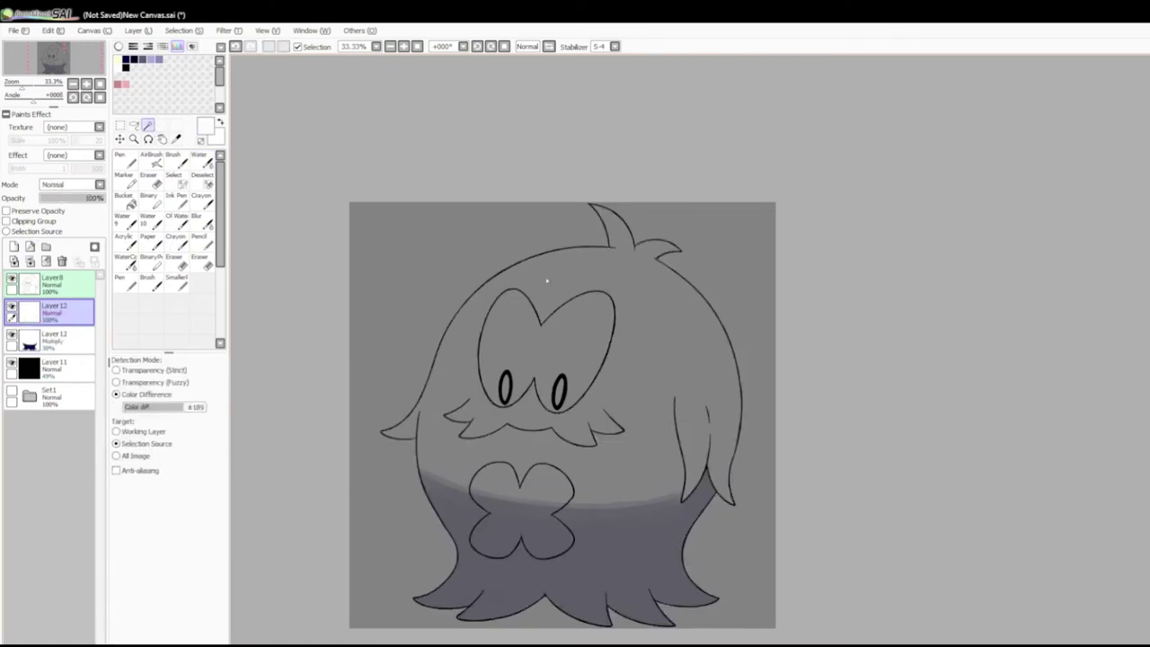
click(386, 233)
click(199, 159)
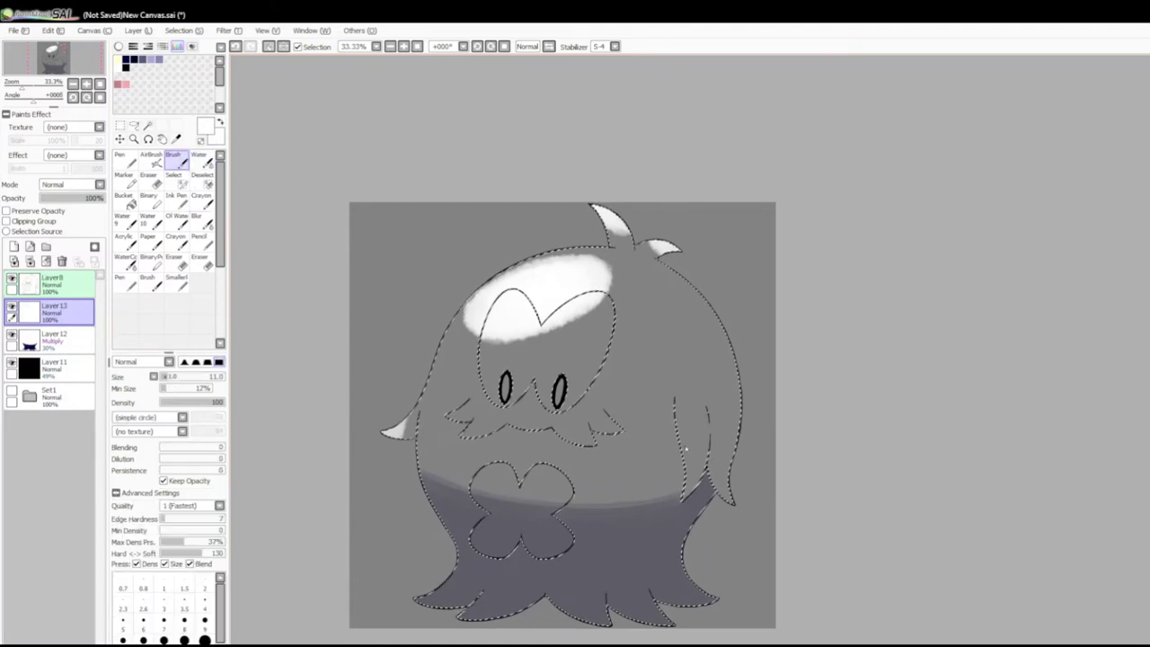
Fill the tips of the right hair locks with white and fade their upper edges with the Eraser.
click(130, 202)
click(705, 467)
click(201, 261)
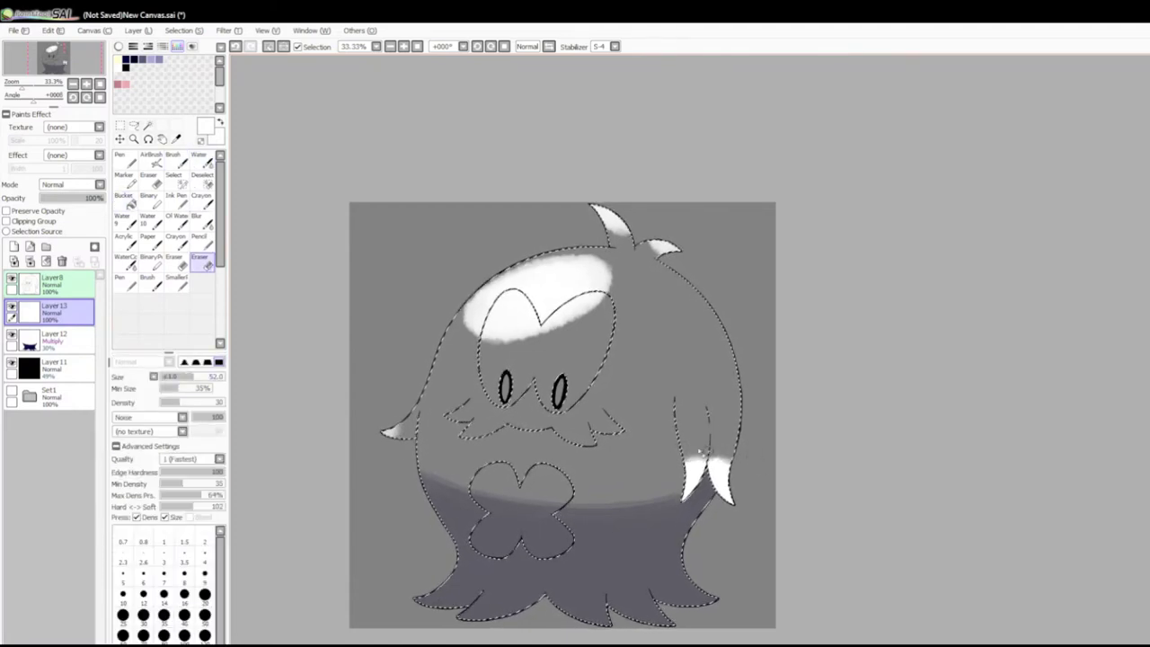
Soften the lower edge of the white forehead highlight with the Water brush and the textured Eraser.
key(e)
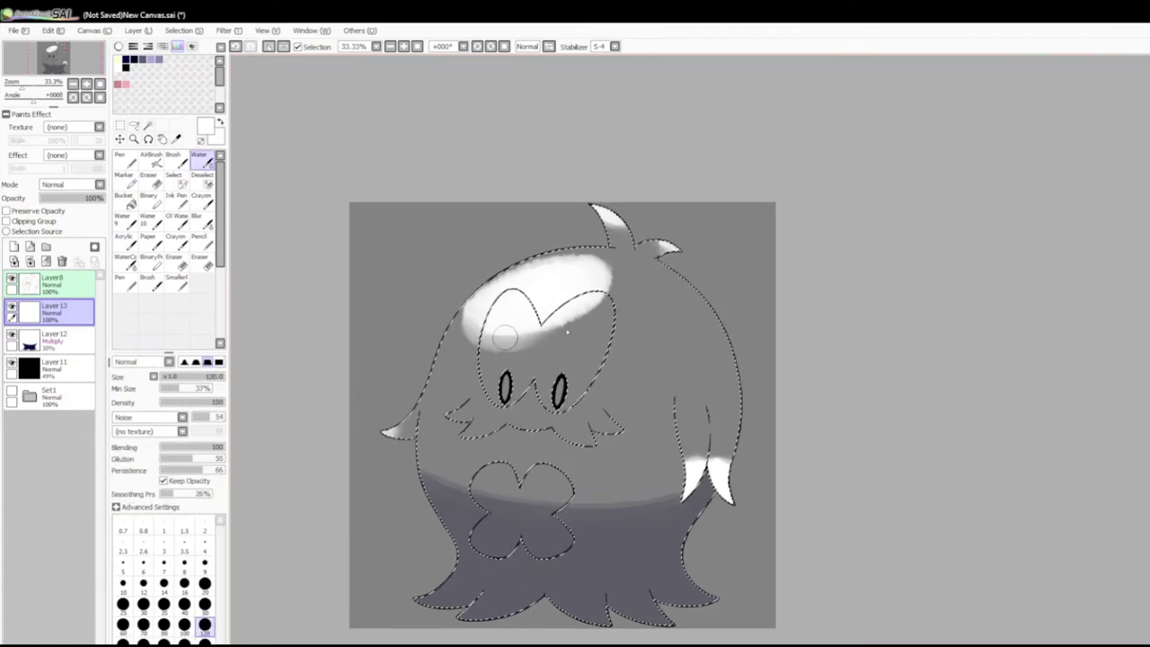
key(e)
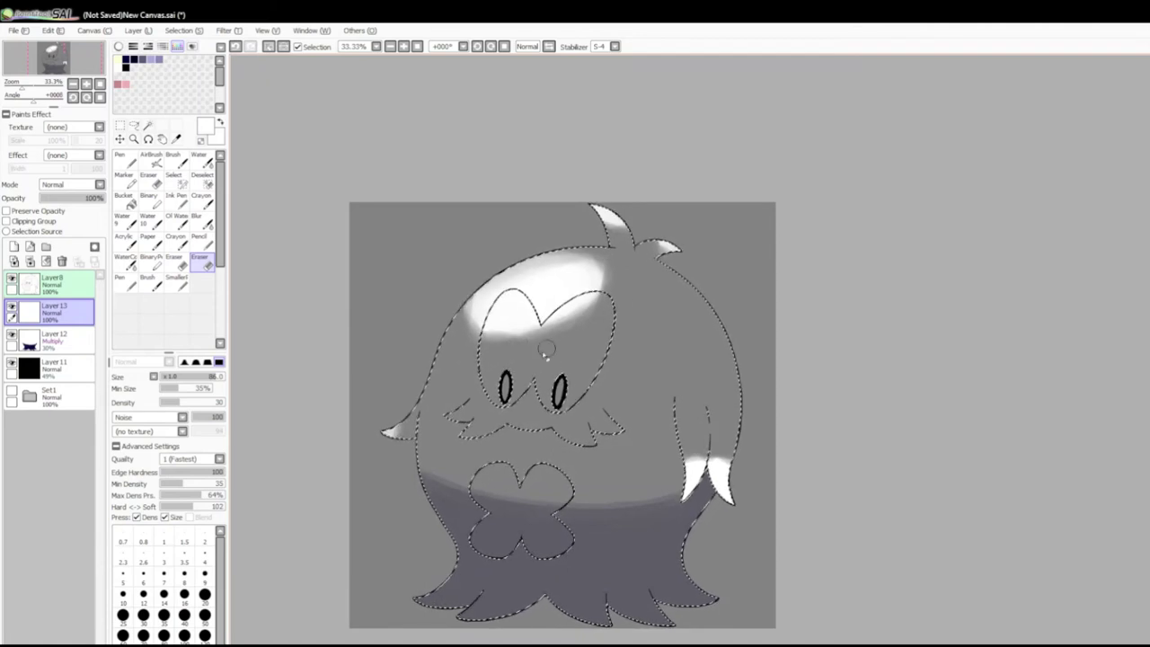
key(e)
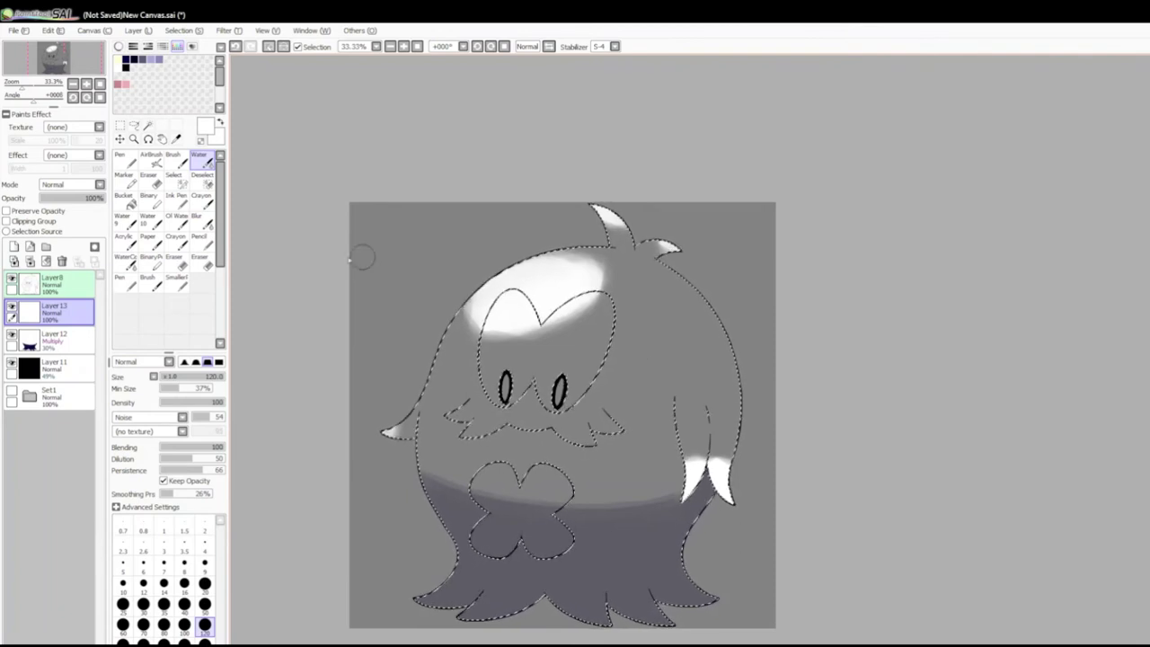
Fill both sides of the moustache with white and fade the fill toward the middle so only the tips stay bright.
key(b)
drag(465, 406, 505, 429)
click(123, 195)
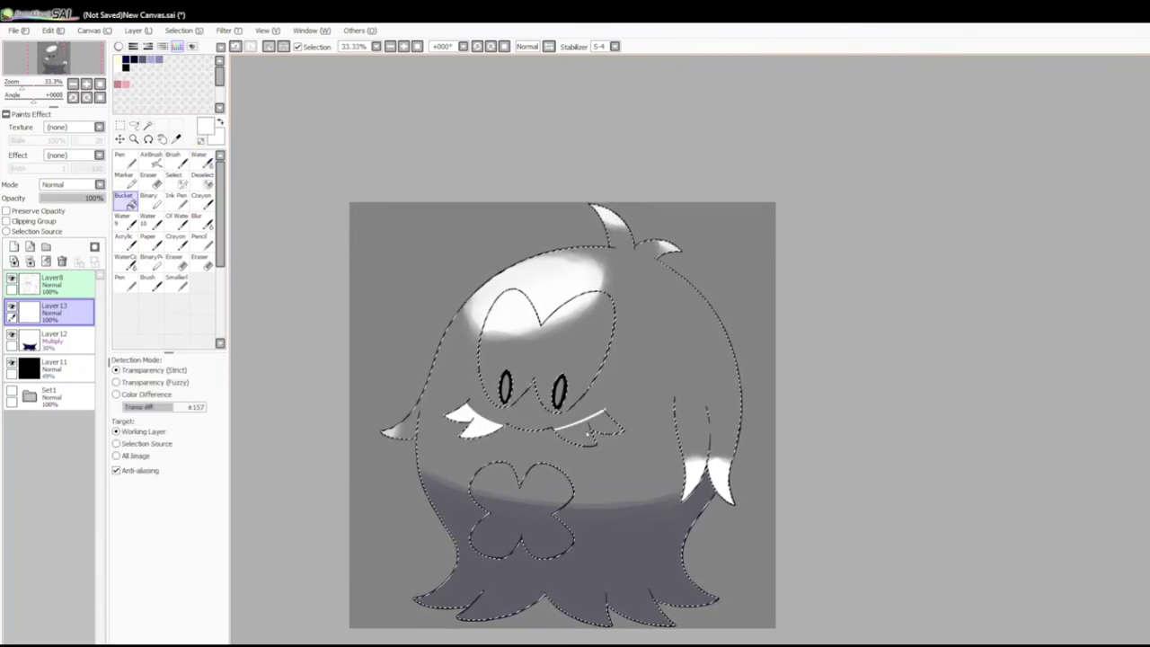
click(476, 421)
click(586, 428)
key(e)
key(e)
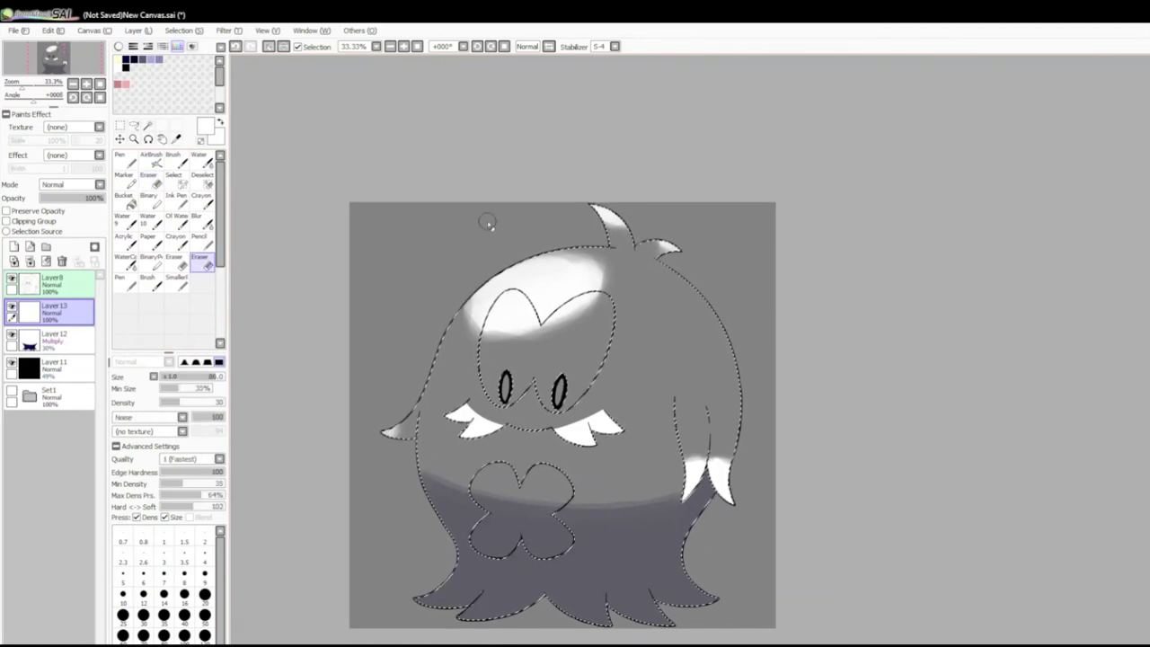
mouse_move(492, 419)
mouse_down()
mouse_move(467, 418)
mouse_move(570, 427)
mouse_up()
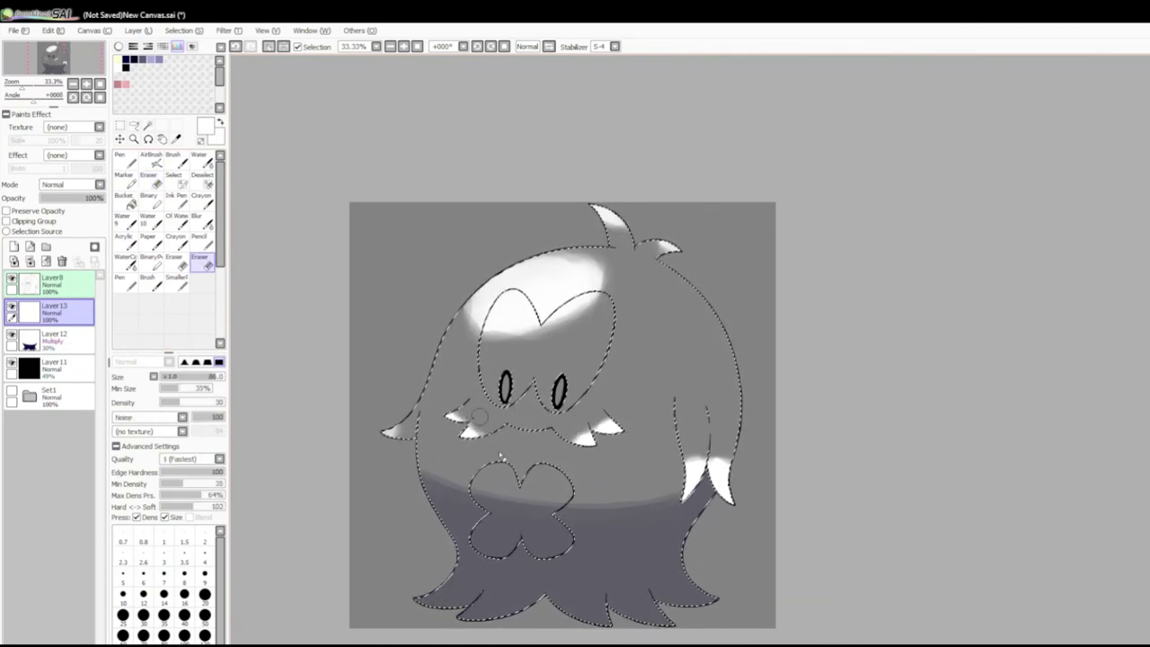
Select the inside of both pupils and add soft white highlights, fading them with the Eraser.
key(ctrl+d)
click(148, 125)
click(506, 388)
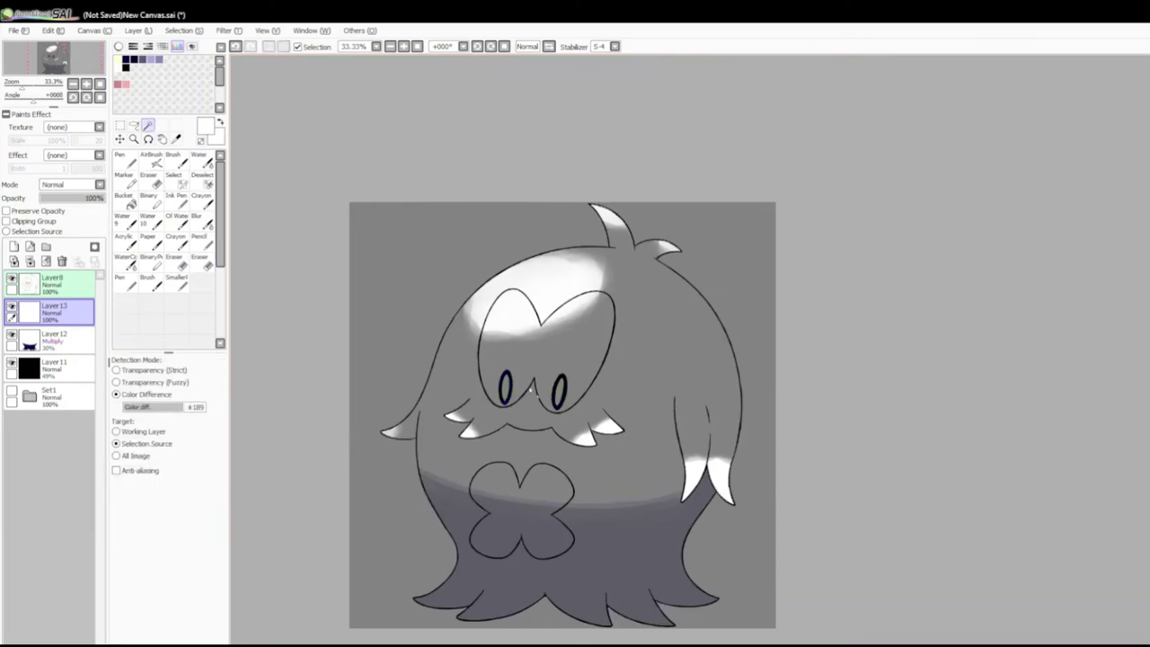
click(506, 388)
shift+click(558, 392)
key(e)
mouse_move(497, 381)
mouse_down()
mouse_move(557, 388)
mouse_move(559, 399)
mouse_up()
Select the flower shape and paint white highlights on its petal tips, fading them toward the centre.
click(148, 124)
click(519, 514)
key(c)
key(e)
drag(493, 474, 486, 520)
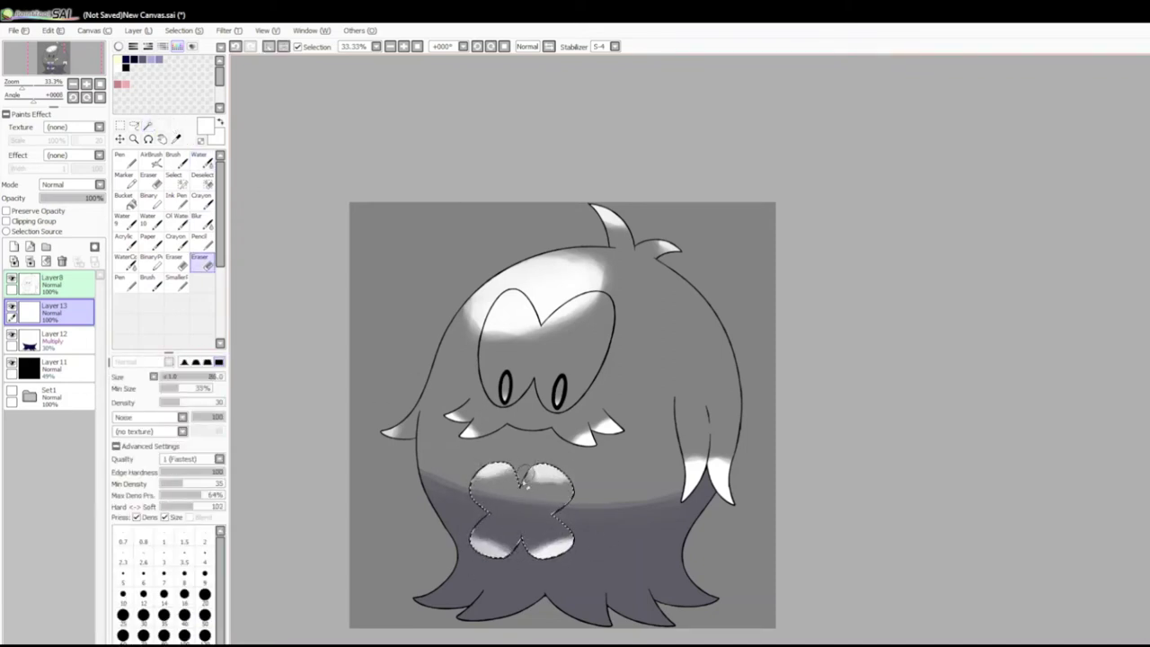
Reselect the body and erase rough, fur-like strokes into the shadow's upper edge on Layer12, then clear the selection.
click(148, 125)
click(428, 461)
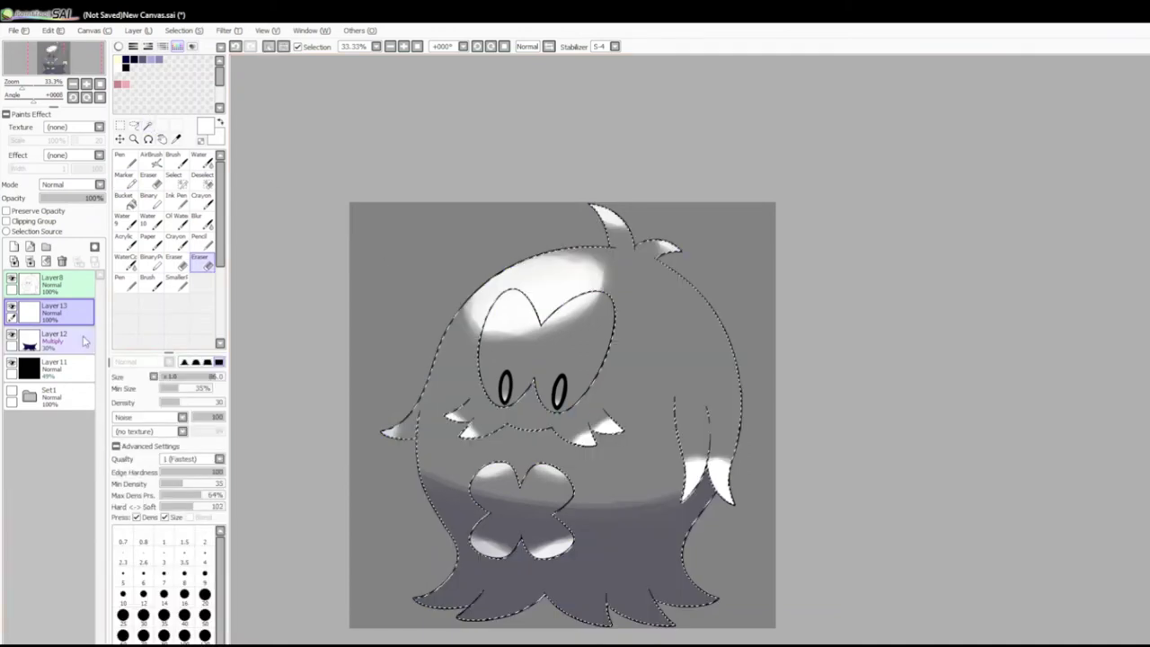
key(e)
key(Down)
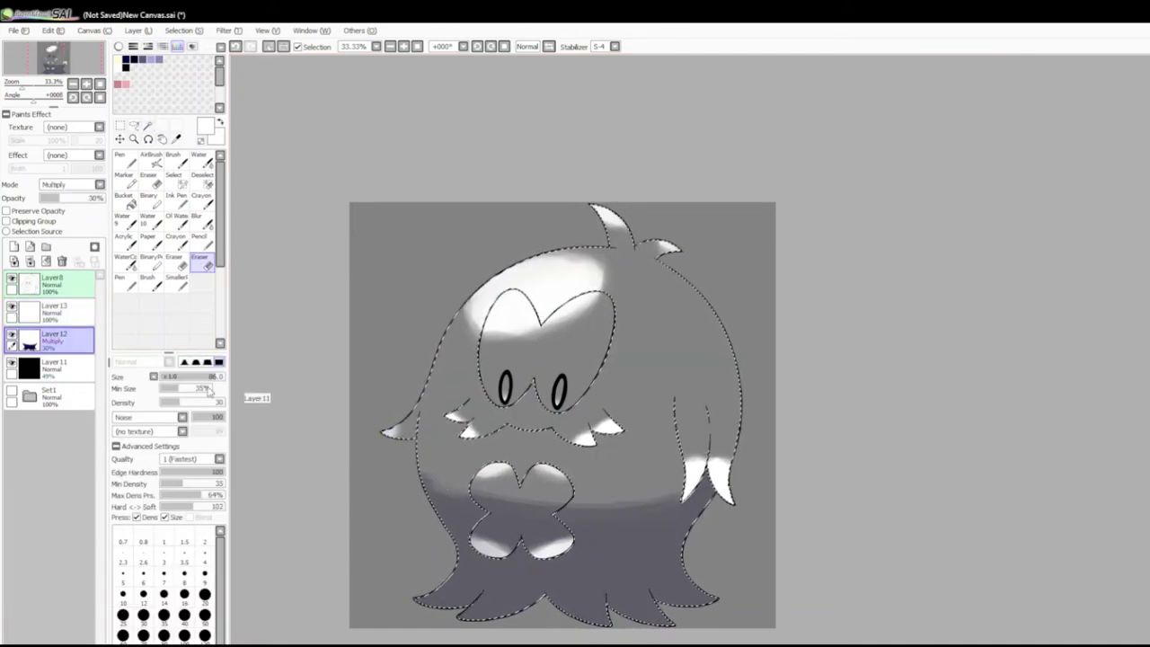
drag(214, 376, 193, 376)
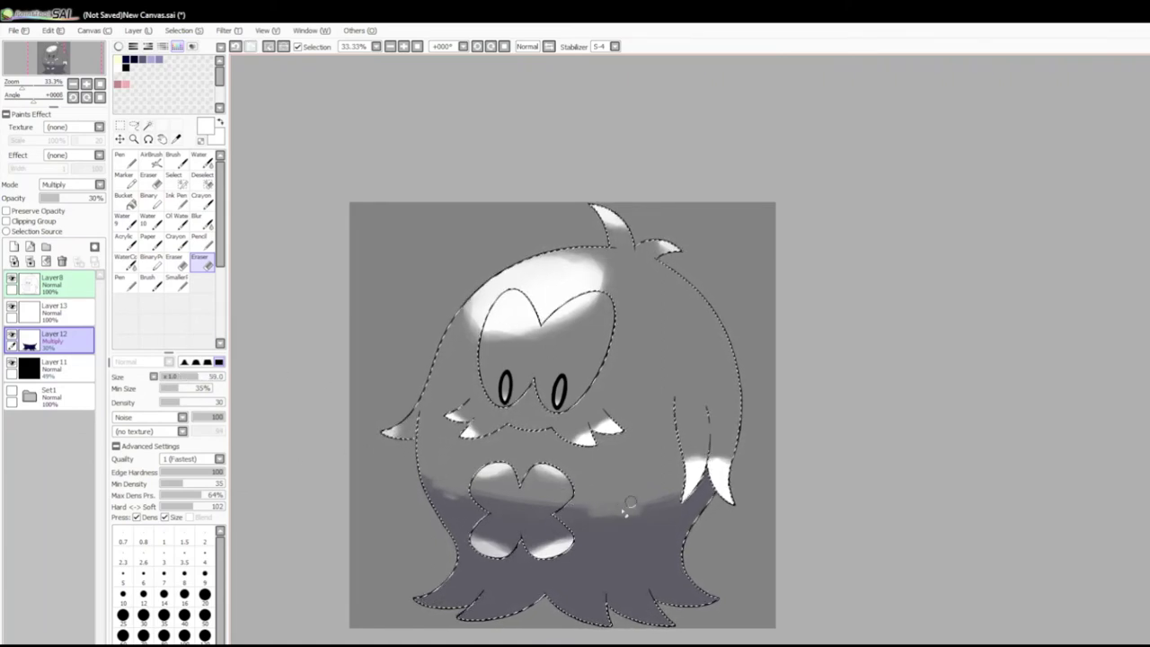
drag(612, 520, 624, 515)
click(268, 46)
Set the white highlight layer to 30% opacity, delete the black Layer11, and show the Set1 colours beneath the shading.
click(54, 310)
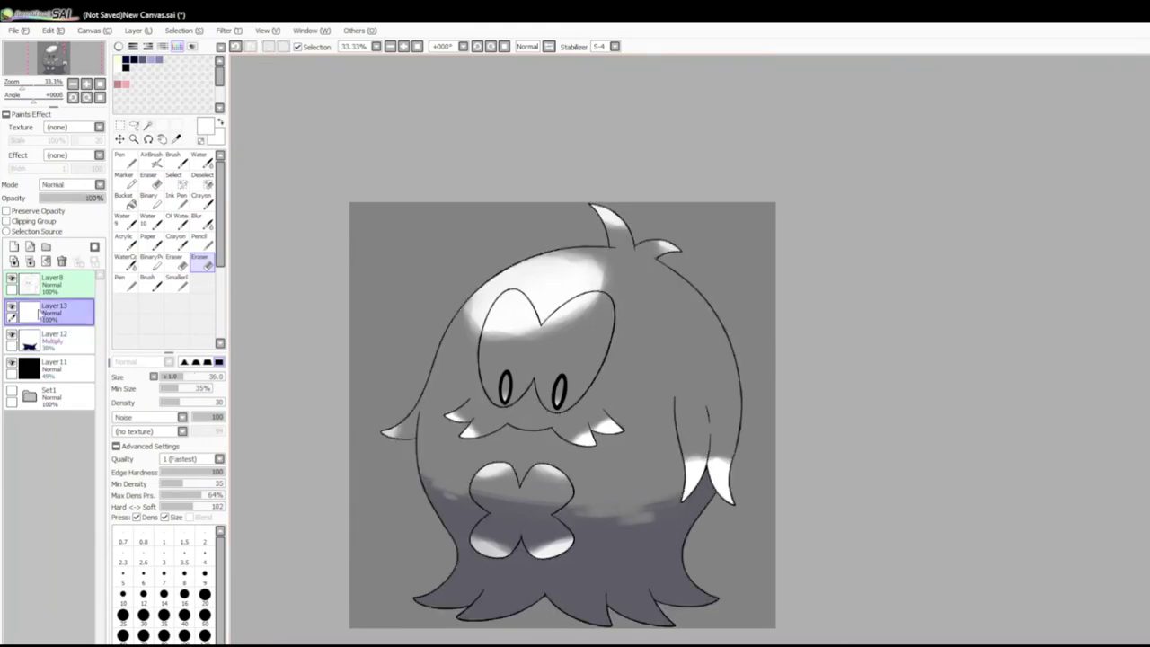
click(67, 198)
click(54, 368)
click(62, 260)
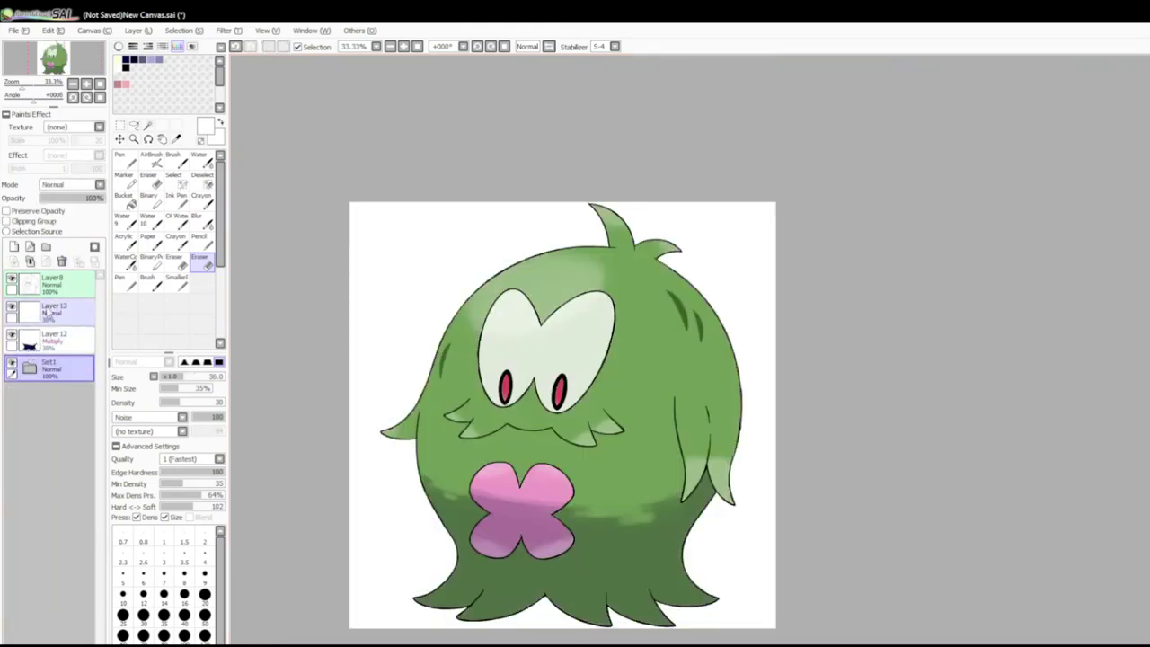
click(54, 338)
click(122, 614)
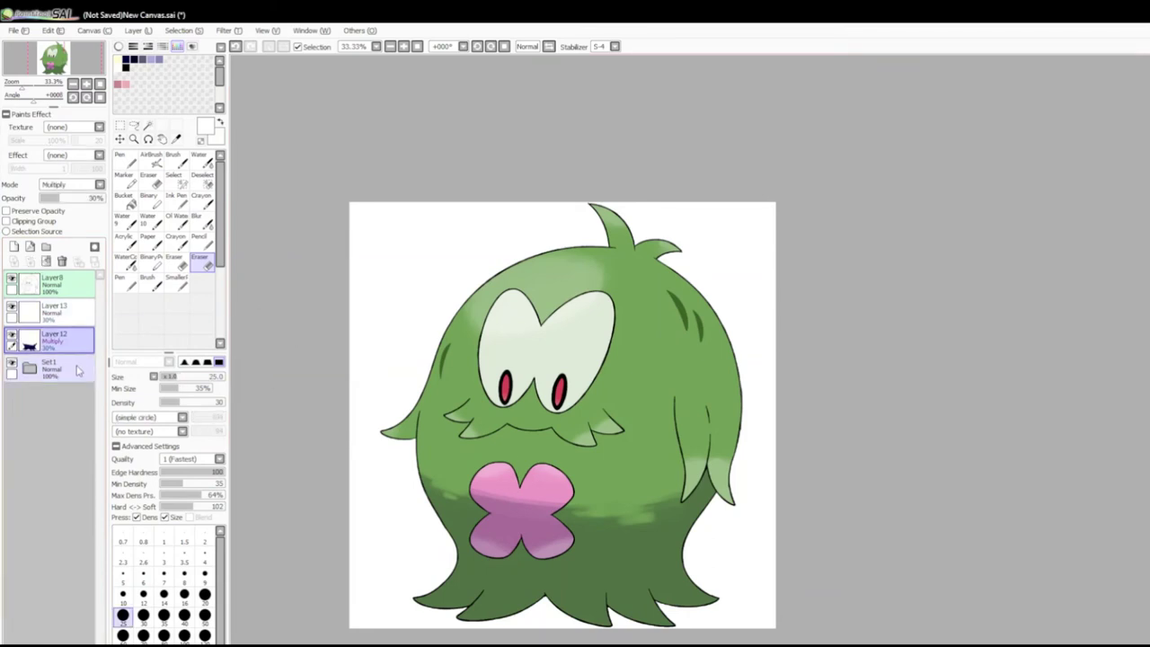
Sample the body green, choose a darker green, and add a clipping layer above Layer9 inside Set1.
click(176, 138)
click(119, 46)
click(161, 106)
click(29, 369)
click(53, 425)
click(13, 246)
click(6, 221)
Airbrush a Leaves 02 texture over the whole body and set its clipping layer to Multiply at 9% opacity.
click(151, 269)
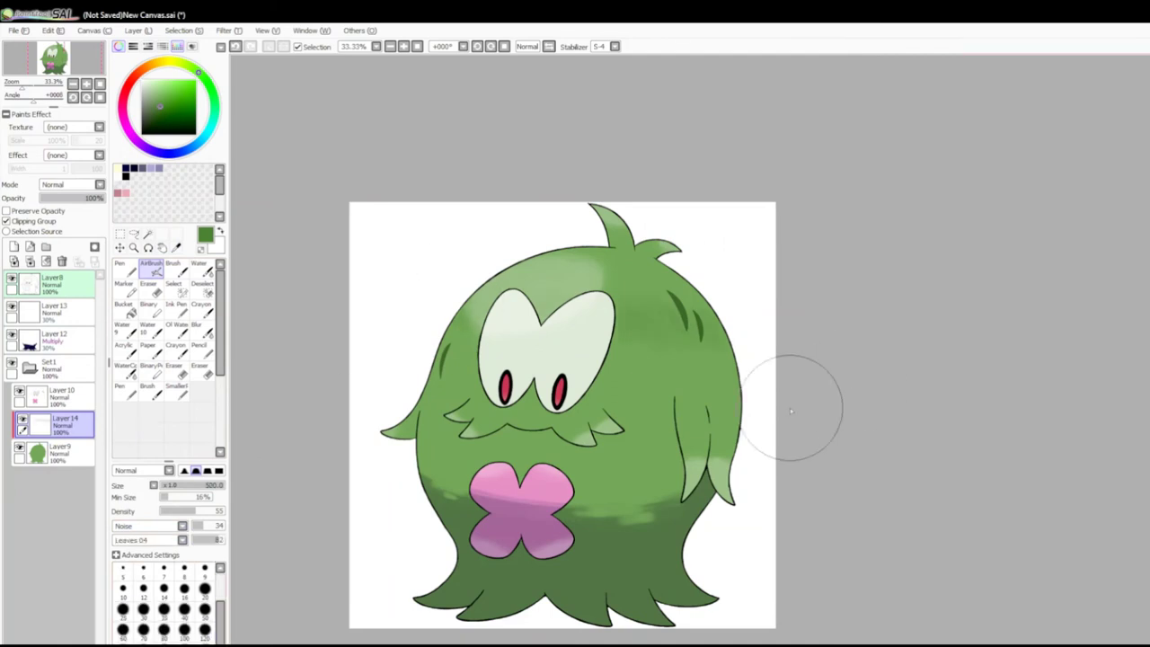
click(183, 539)
click(171, 564)
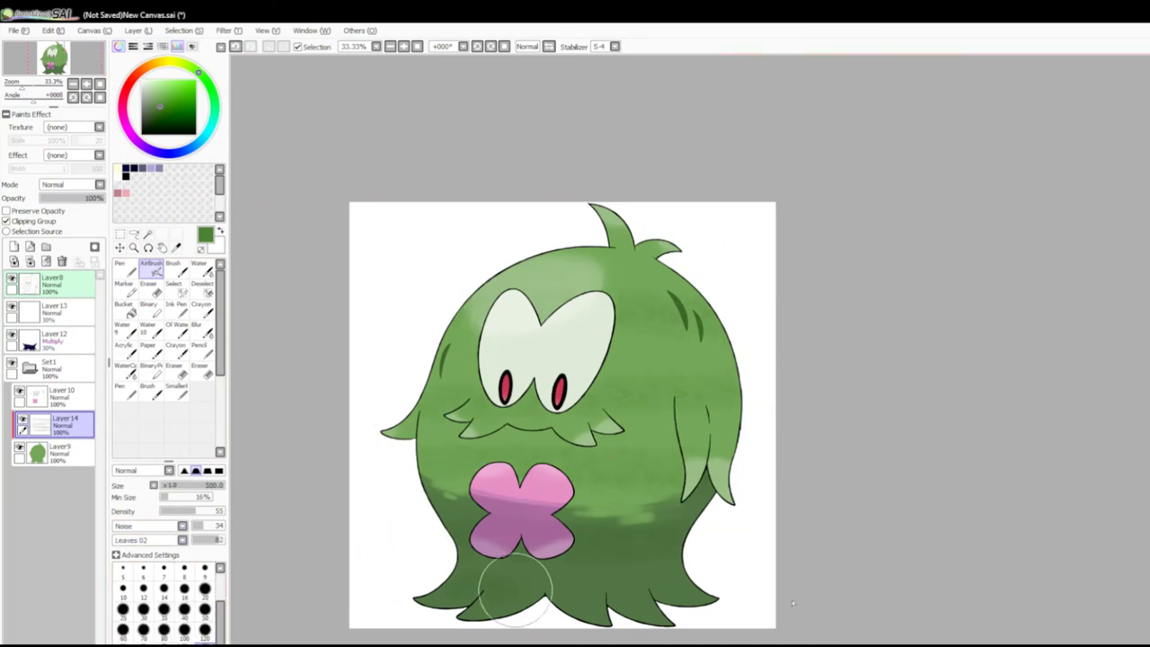
scroll(70, 184, down, 1)
drag(100, 197, 50, 197)
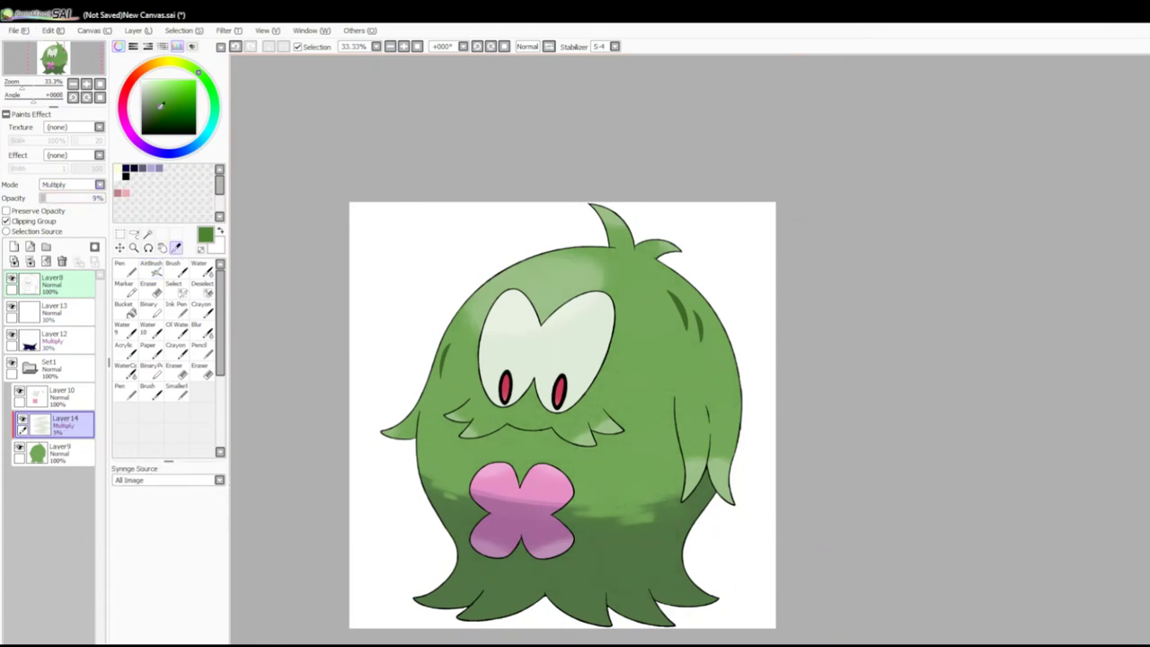
Choose a very dark green for the Brush and add a clipping layer above the Layer8 line art.
click(158, 127)
click(172, 266)
click(13, 246)
click(31, 222)
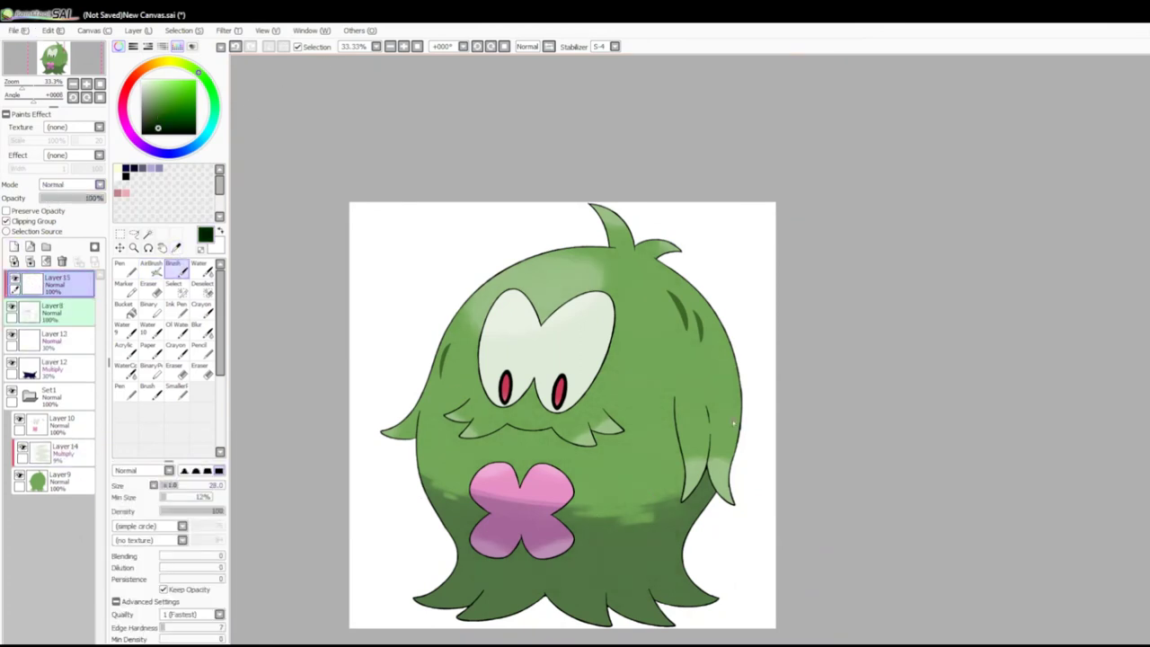